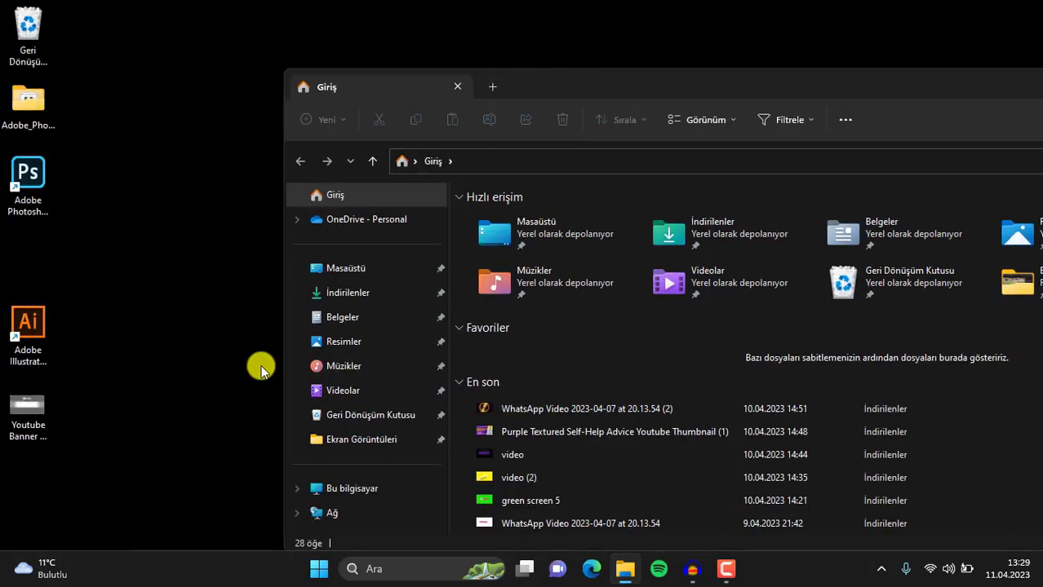
Move the files and shortcuts off the desktop into a folder using File Explorer, leaving only the Recycle Bin, and close the window.
left_click_drag(196, 457, 342, 317)
left_click_drag(12, 126, 339, 279)
left_click_drag(929, 84, 723, 77)
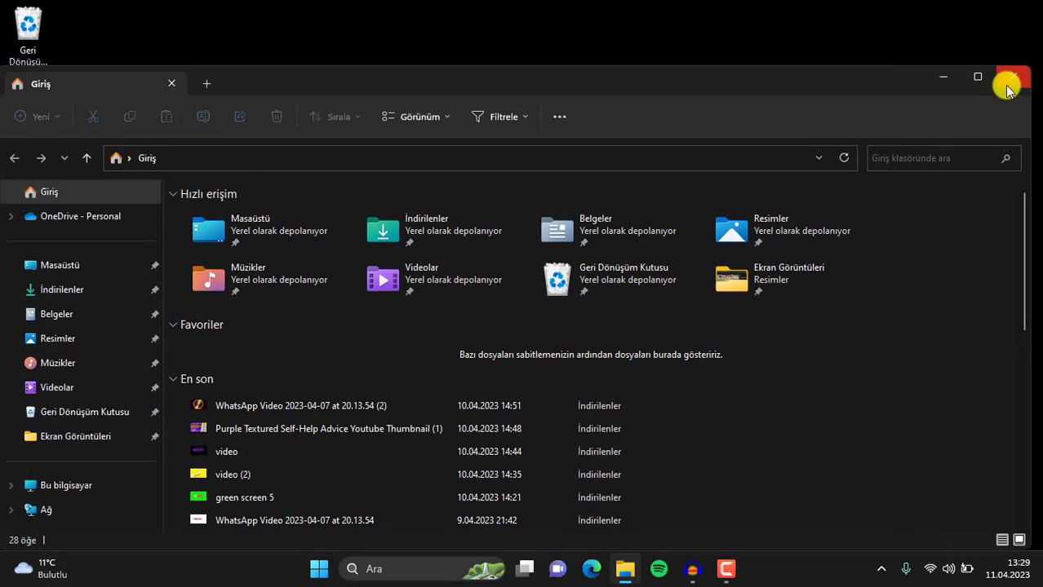
left_click(1001, 86)
Empty the Recycle Bin permanently and refresh the desktop.
right_click(24, 33)
left_click(71, 107)
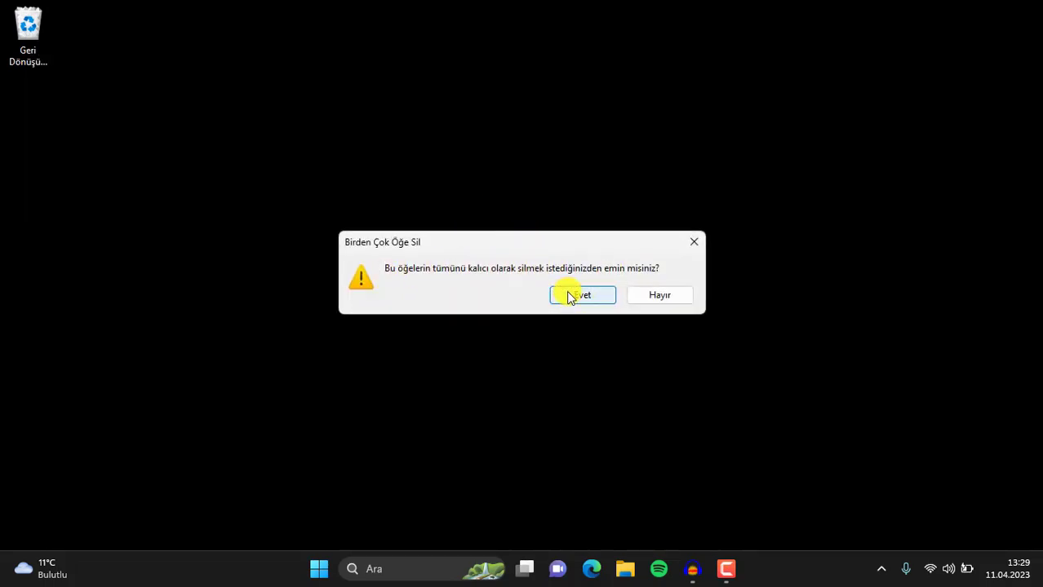
left_click(569, 295)
right_click(588, 192)
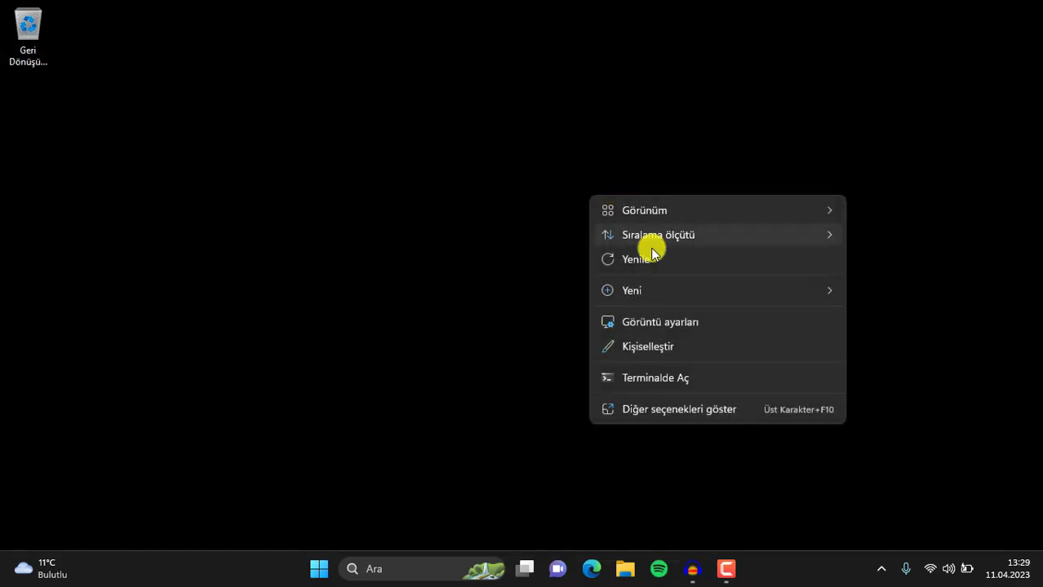
left_click(635, 266)
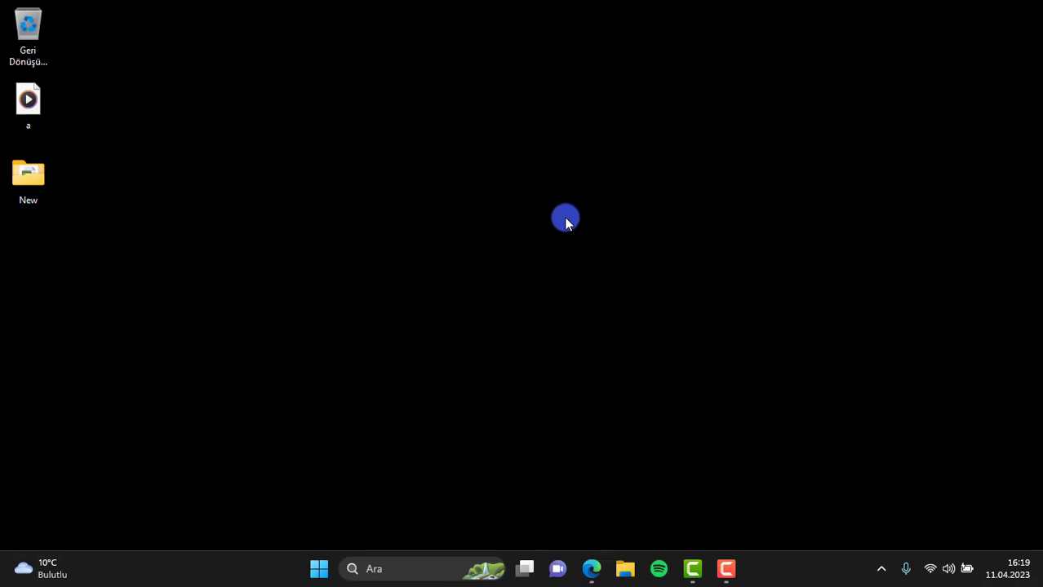
Search Windows for "görev" and open Task Manager (Görev Yöneticisi).
right_click(566, 222)
left_click(610, 234)
key("super")
type("görev")
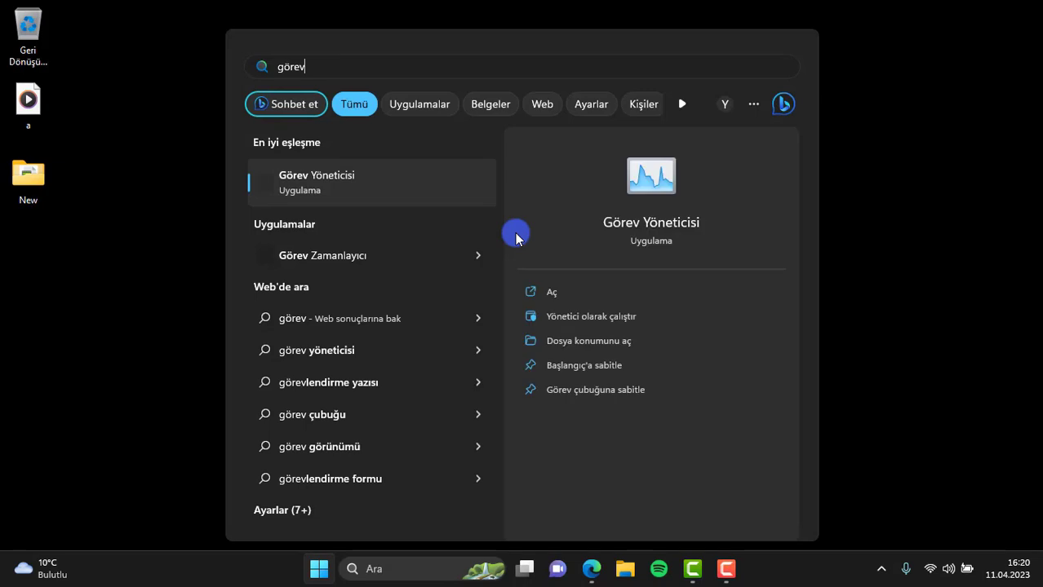
key("Return")
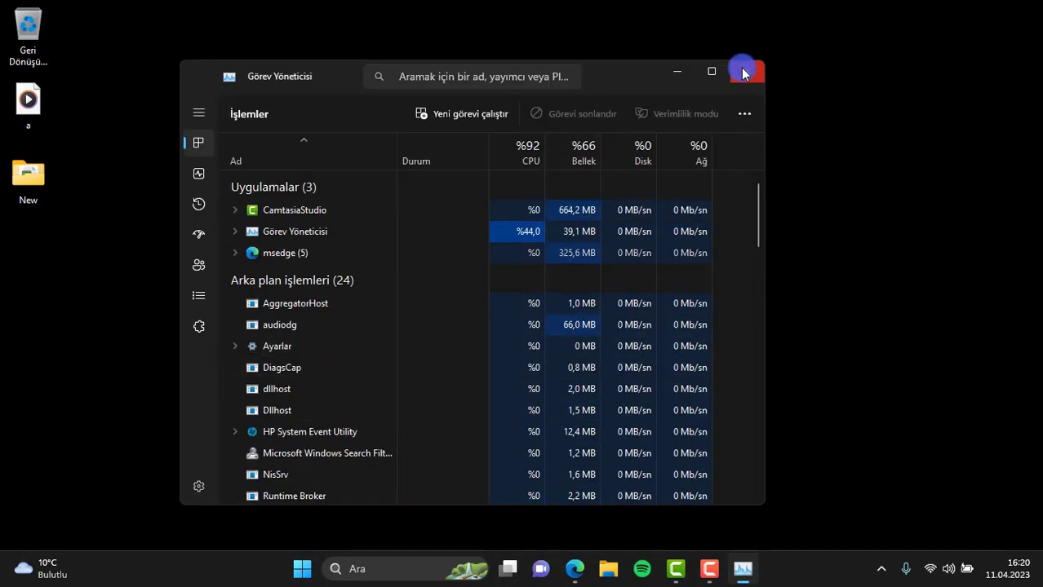
Look through the list of running processes in Task Manager and close it.
scroll(383, 349, "down", 3)
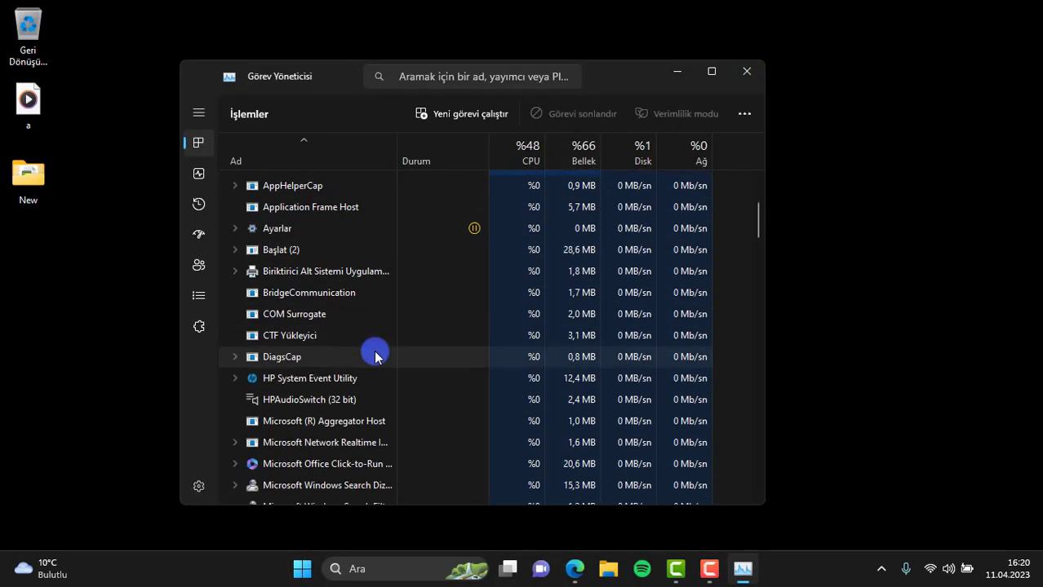
scroll(375, 342, "up", 3)
left_click(743, 71)
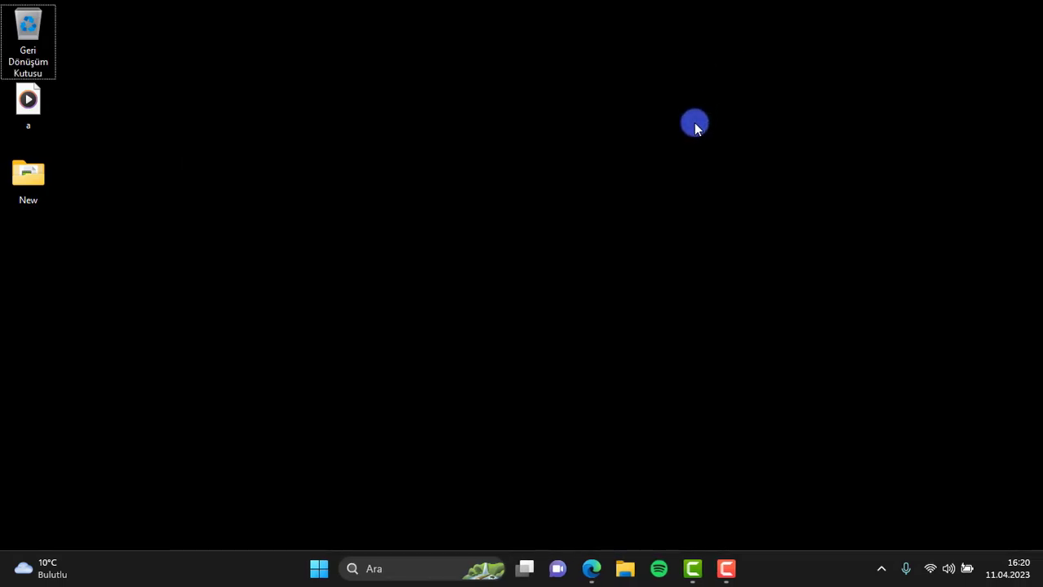
Reopen Task Manager in a maximized window and show the startup apps page (Başlangıç uygulamaları).
key("ctrl+shift+Escape")
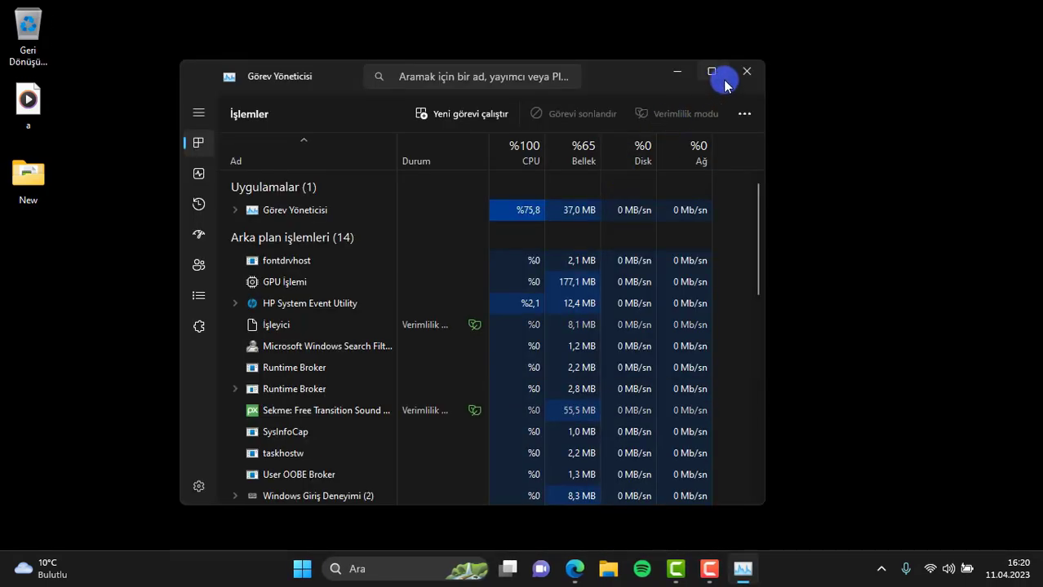
left_click(720, 73)
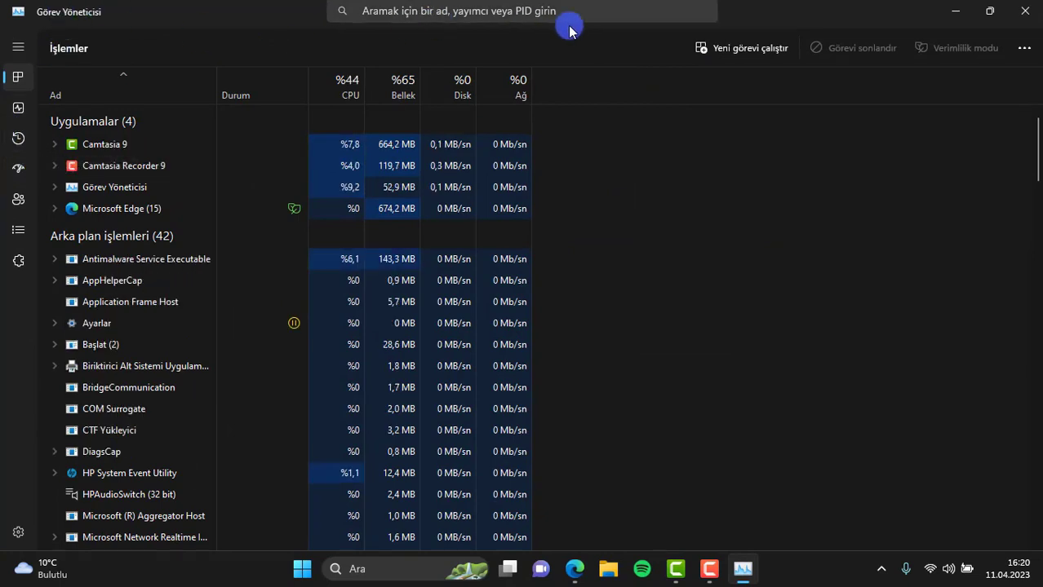
left_click(16, 171)
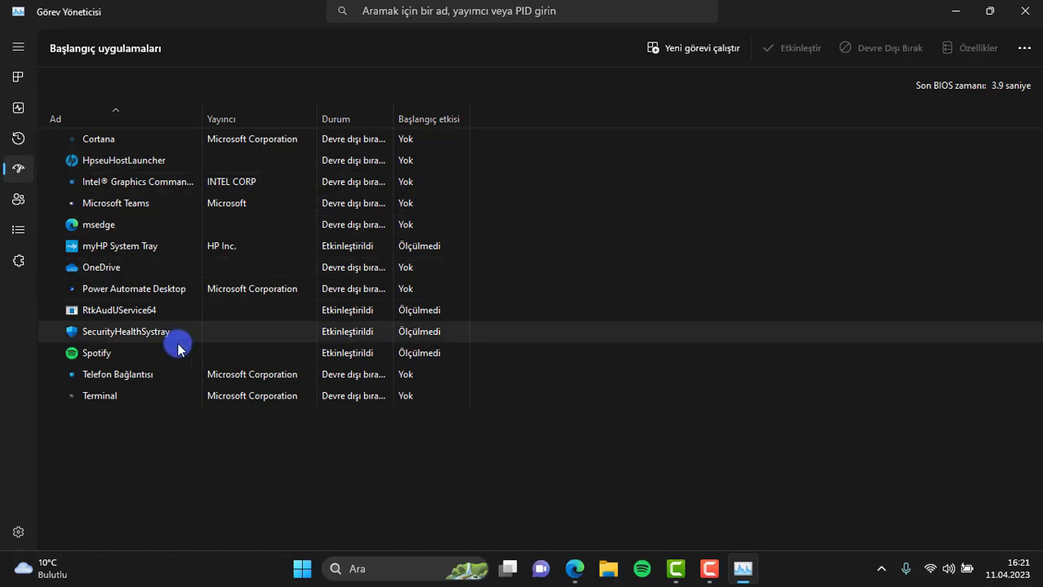
Disable Spotify in the startup apps list so it does not launch with Windows.
left_click(117, 353)
right_click(293, 356)
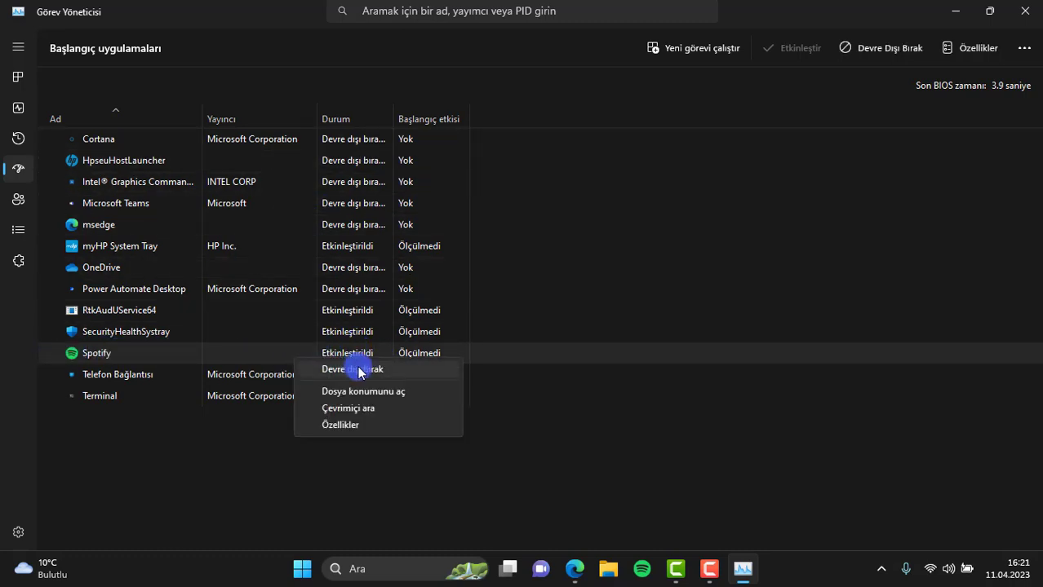
left_click(245, 351)
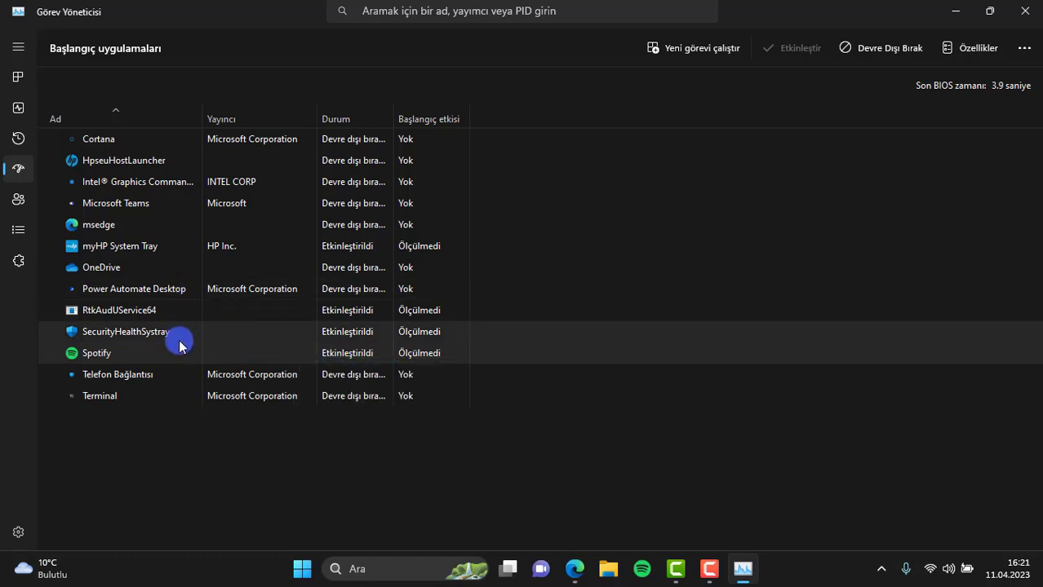
right_click(132, 353)
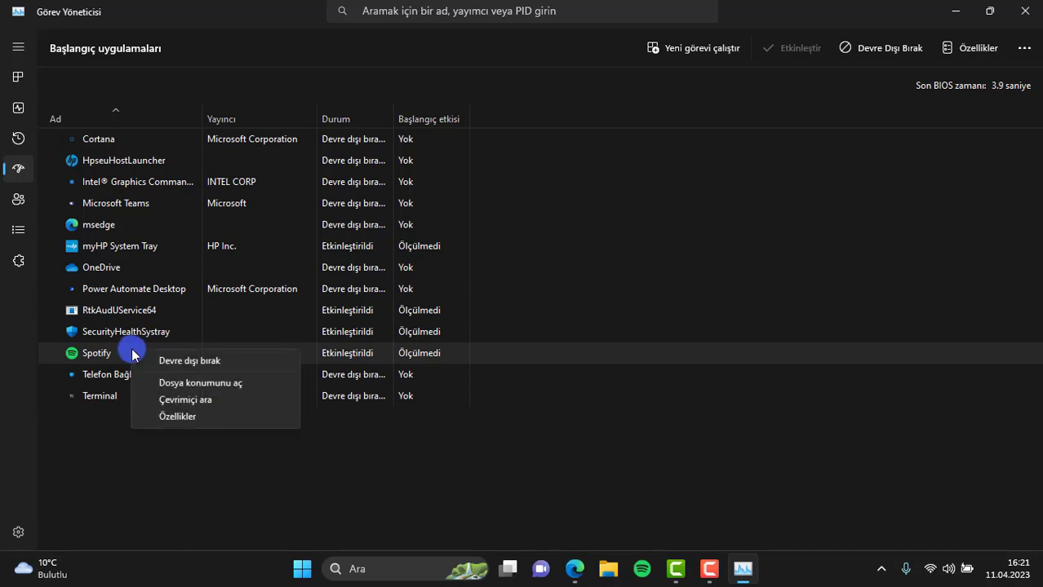
left_click(184, 364)
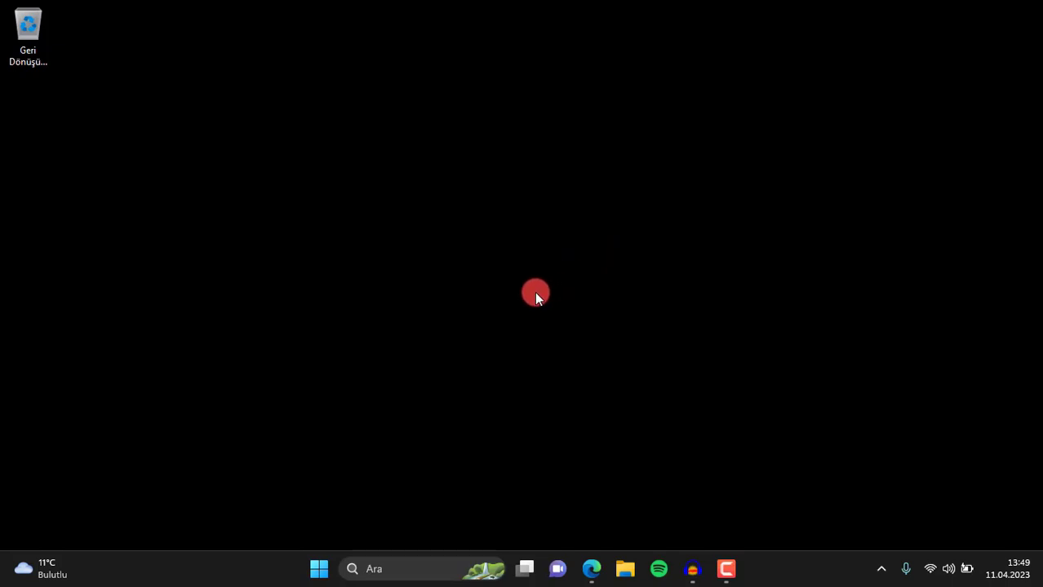
Open Windows Settings by searching for "ayarlar" and show the background colour choices under Kişiselleştirme > Arka Plan.
key("super")
type("ayarlar")
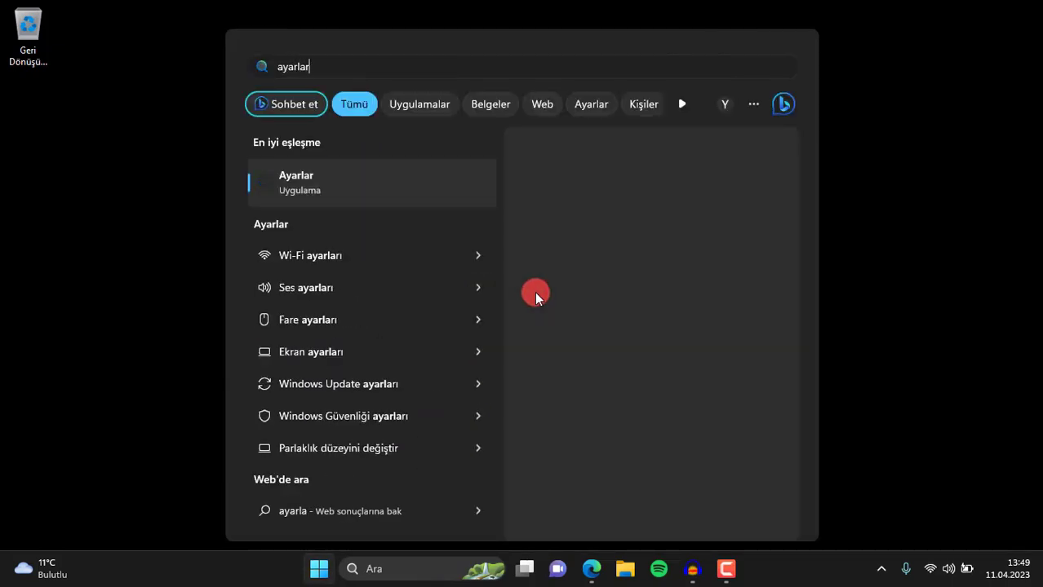
key("Return")
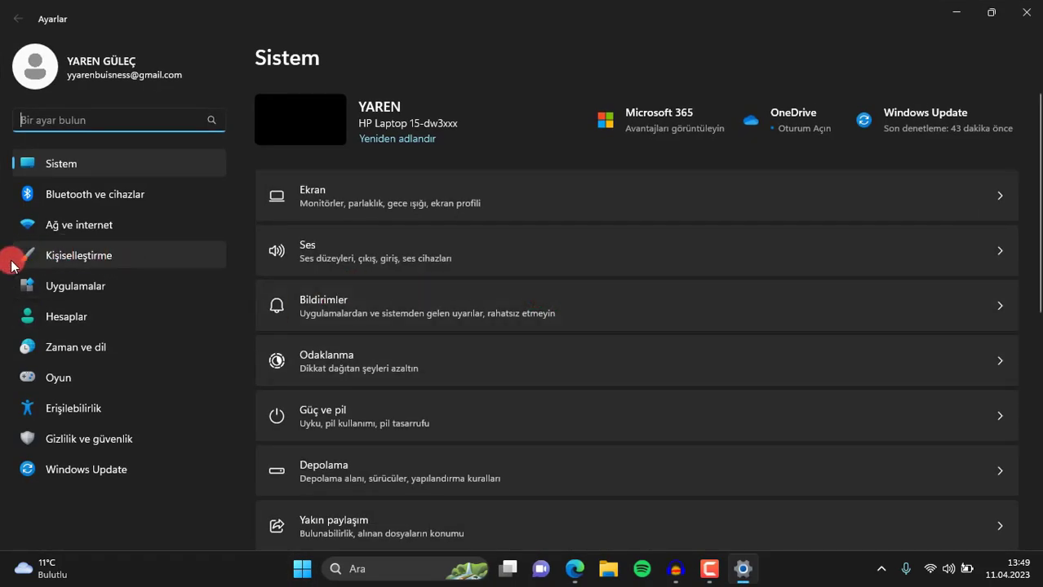
left_click(64, 263)
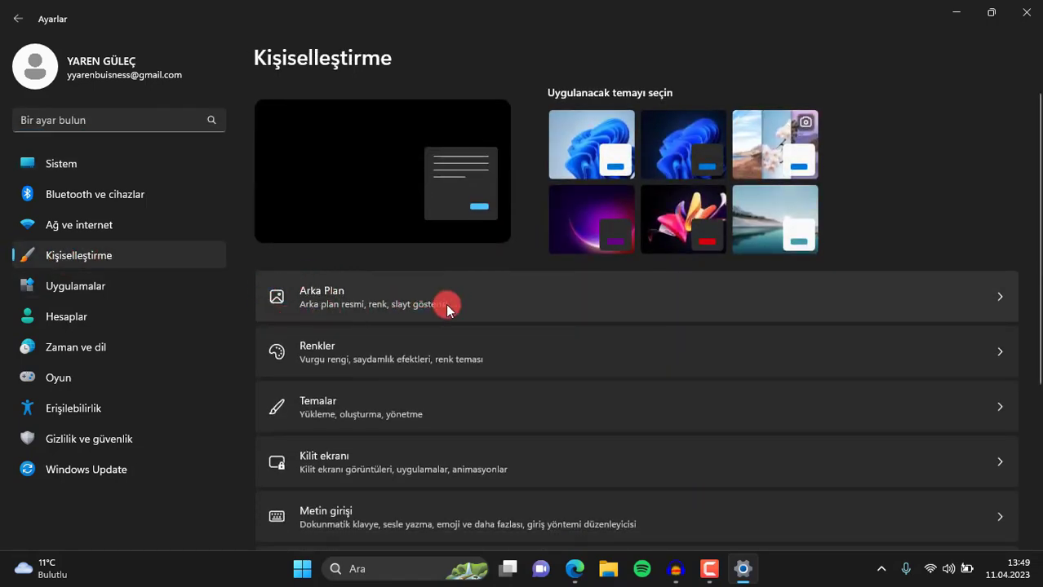
left_click(332, 296)
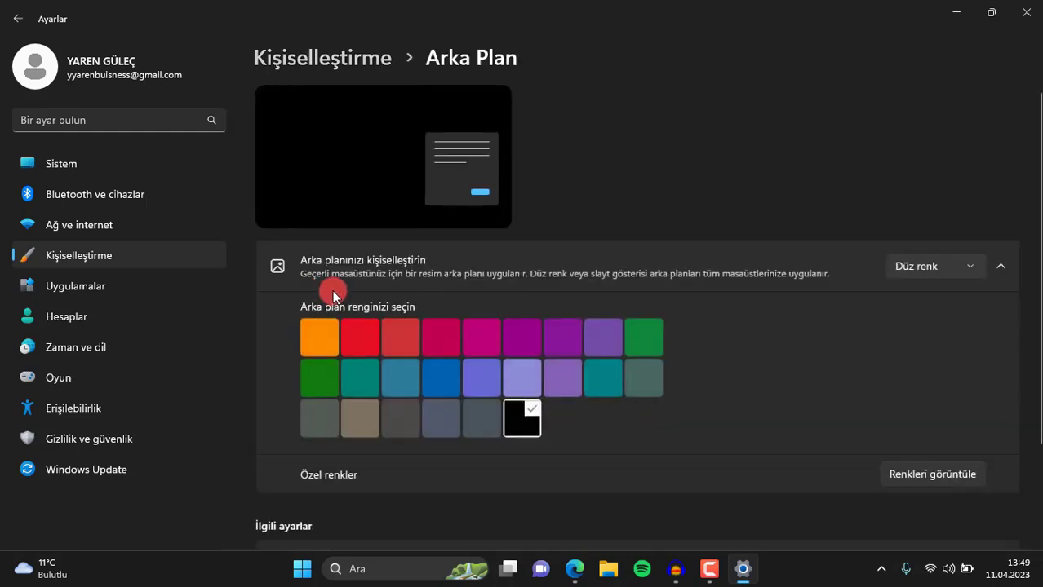
scroll(430, 322, "down", 1)
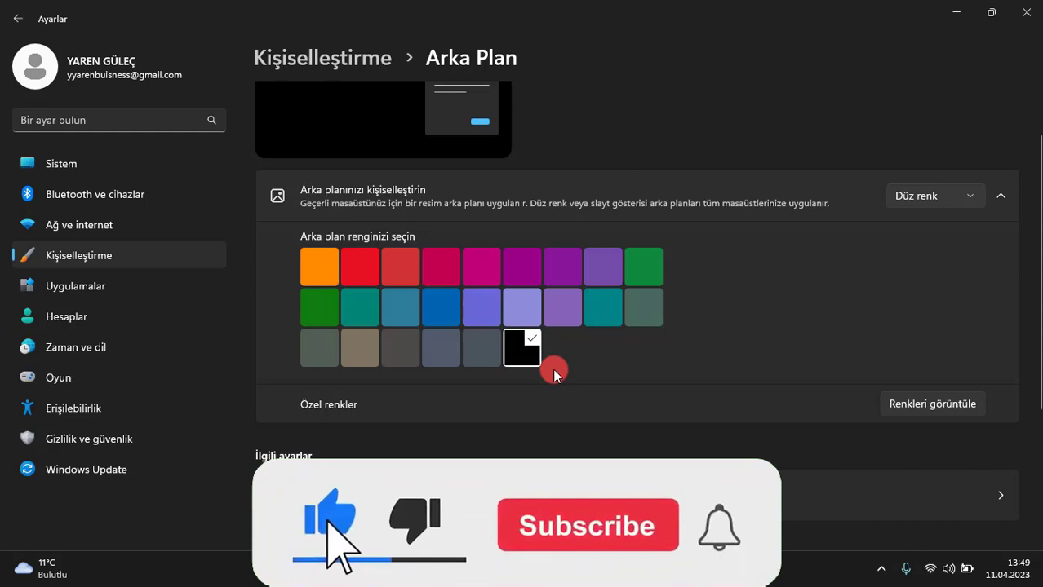
Go to the Renkler personalization settings and toggle the transparency effects (Saydamlık efektleri) on and back off.
left_click(15, 15)
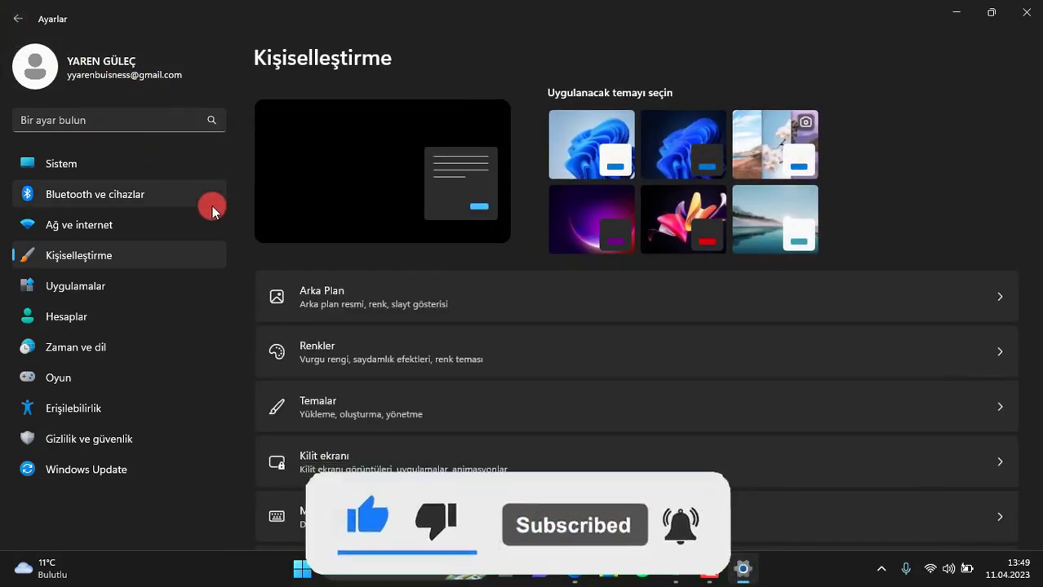
left_click(346, 341)
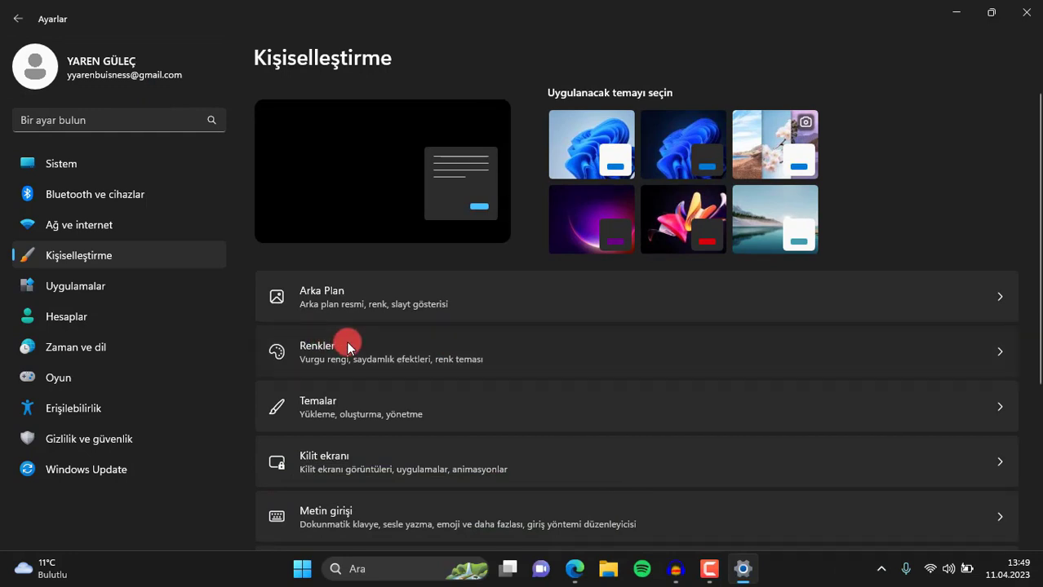
scroll(506, 252, "down", 2)
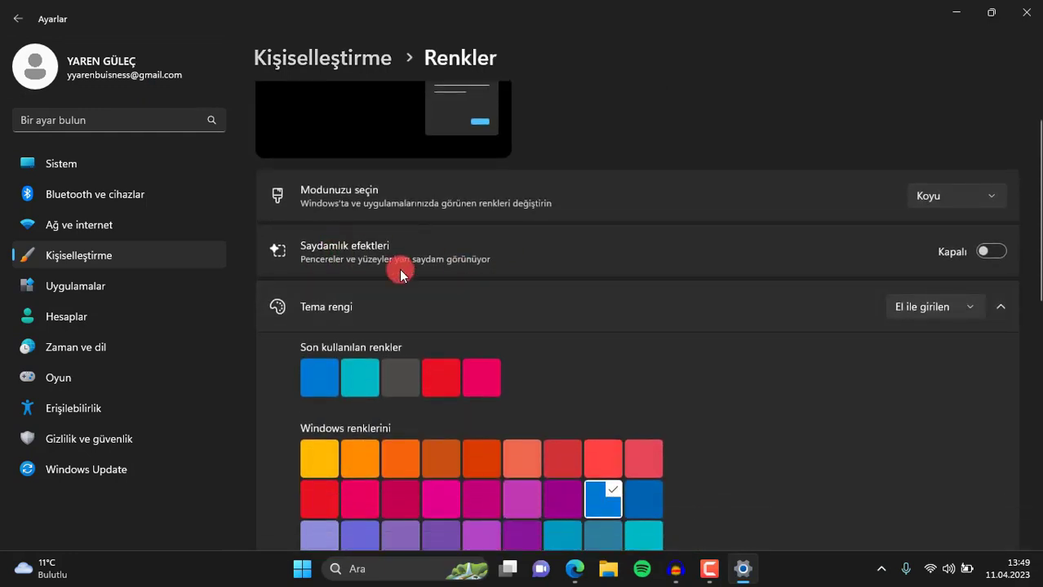
left_click(993, 253)
left_click(999, 255)
Select the blue swatch among the Windows colours as the theme colour.
left_click(606, 487)
scroll(556, 257, "down", 1)
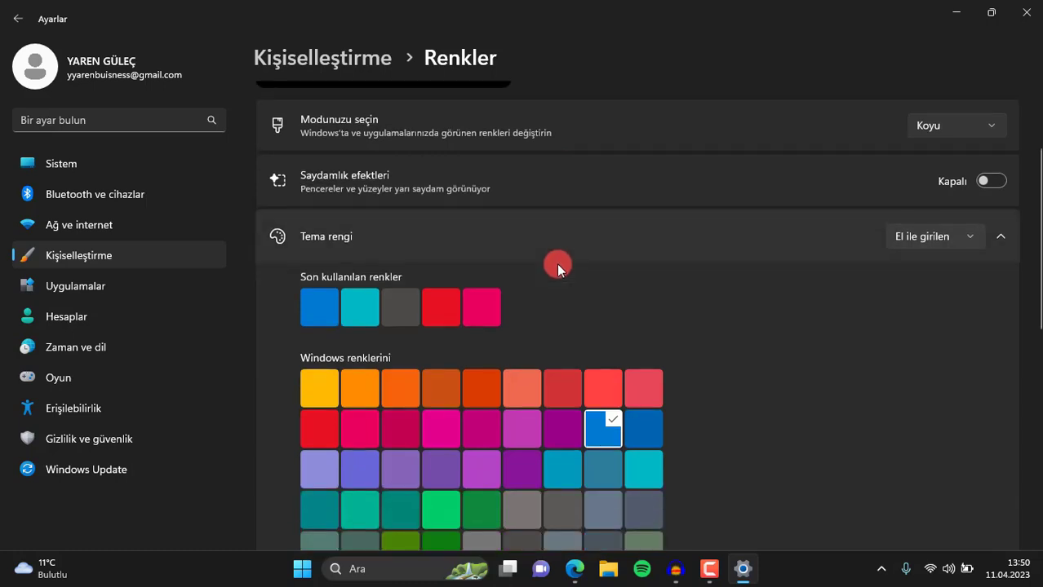
scroll(560, 240, "up", 1)
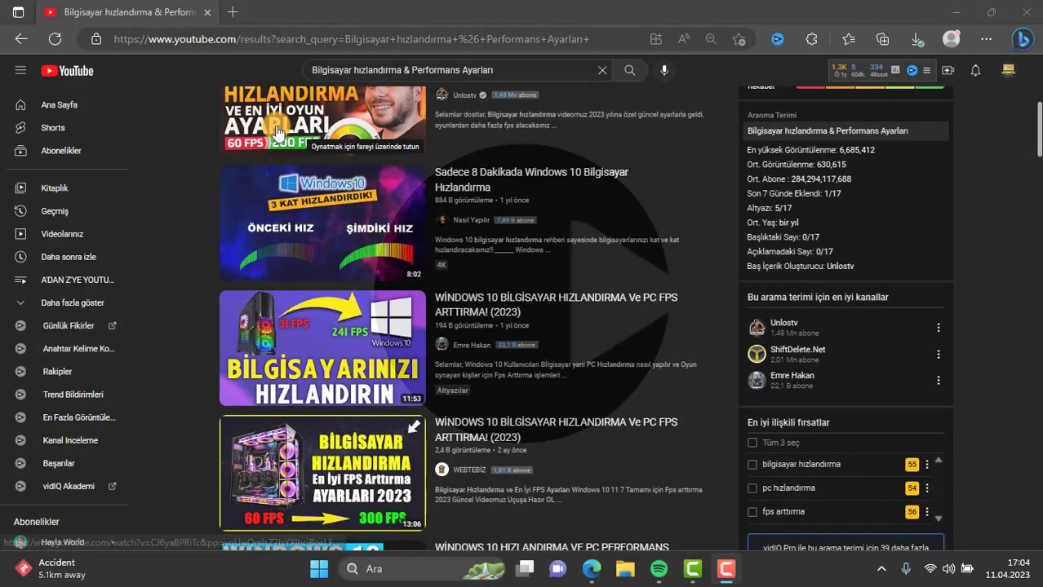
Look through the YouTube results for "Bilgisayar hızlandırma & Performans Ayarları" and ChatGPT's list of PC speed-up methods.
scroll(277, 133, "down", 4)
scroll(278, 137, "down", 7)
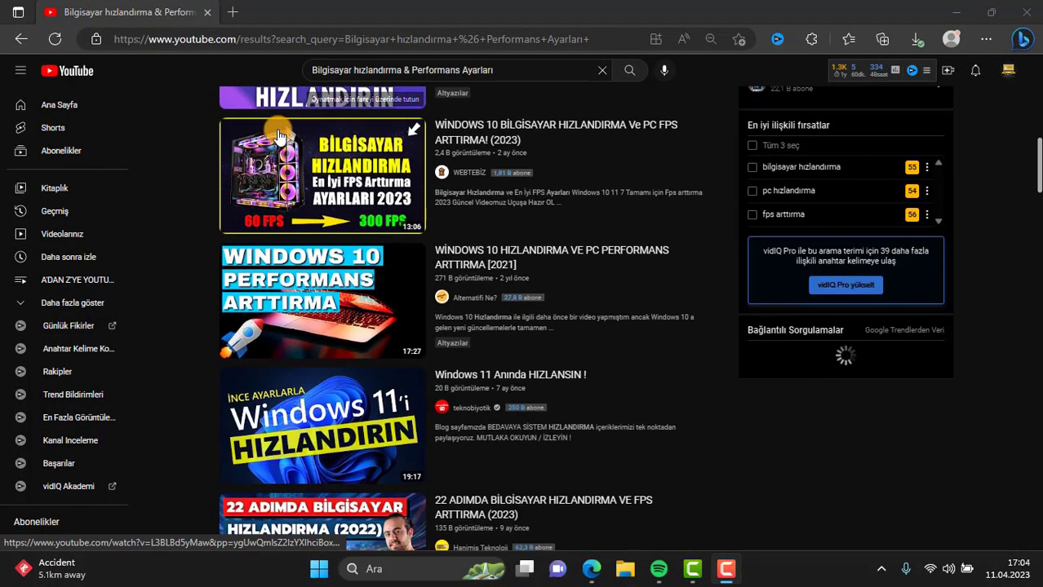
scroll(277, 141, "down", 14)
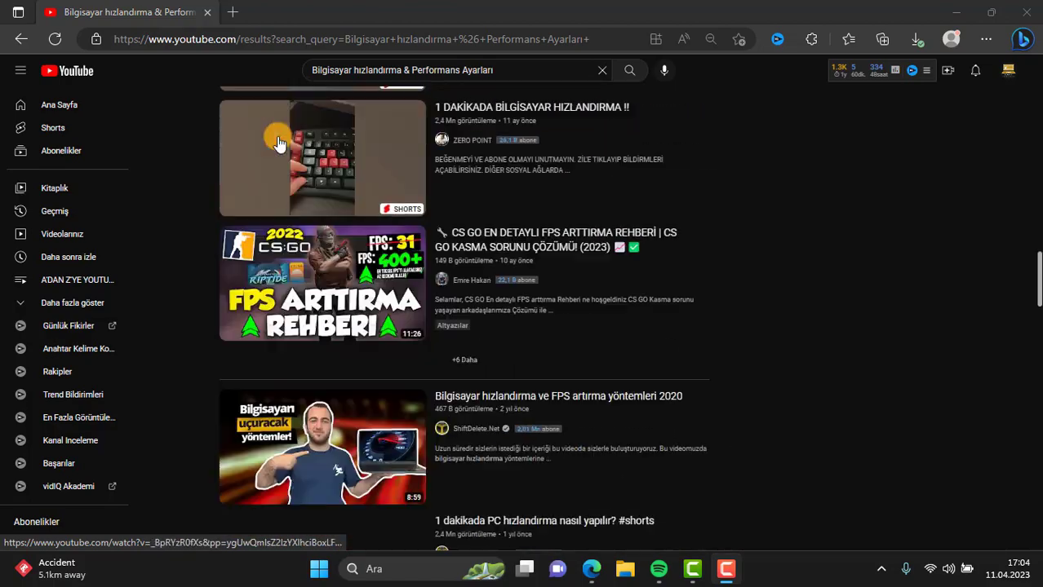
scroll(302, 204, "down", 12)
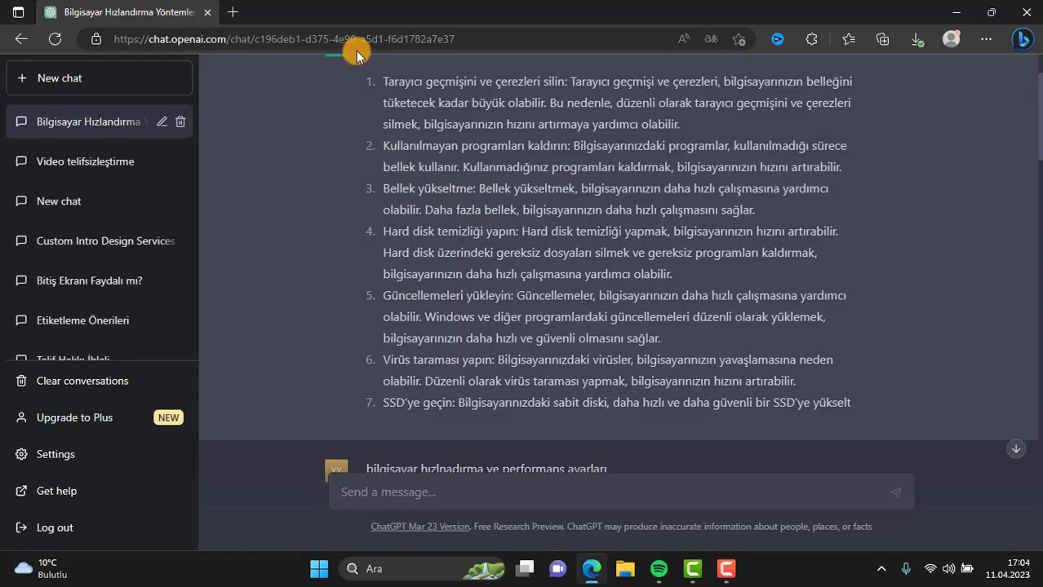
scroll(373, 115, "down", 3)
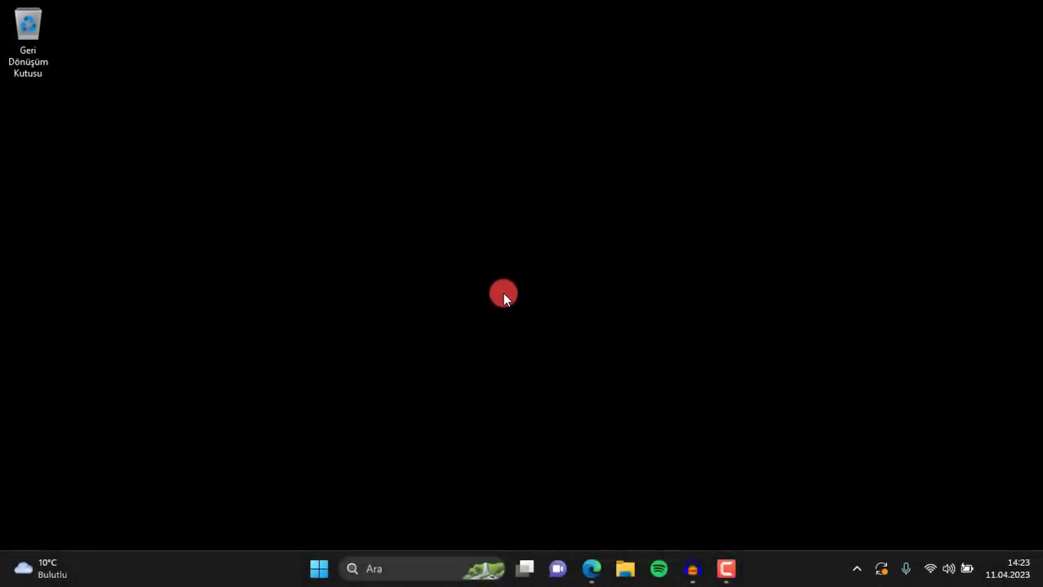
Open Settings by searching for "ayar" and look through the installed apps list (Yüklü uygulamalar) under Uygulamalar.
key("super")
type("ayar")
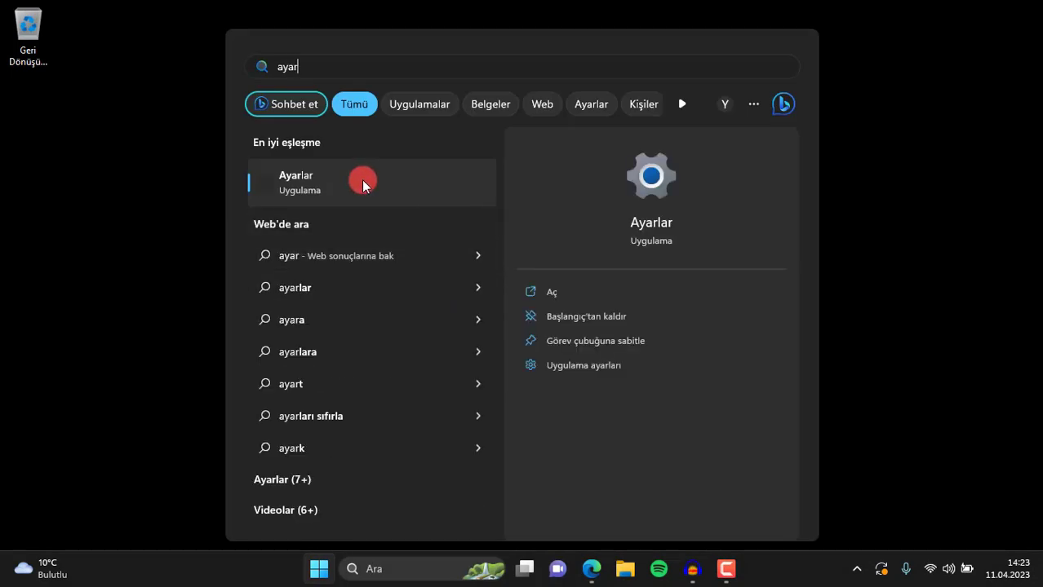
left_click(361, 182)
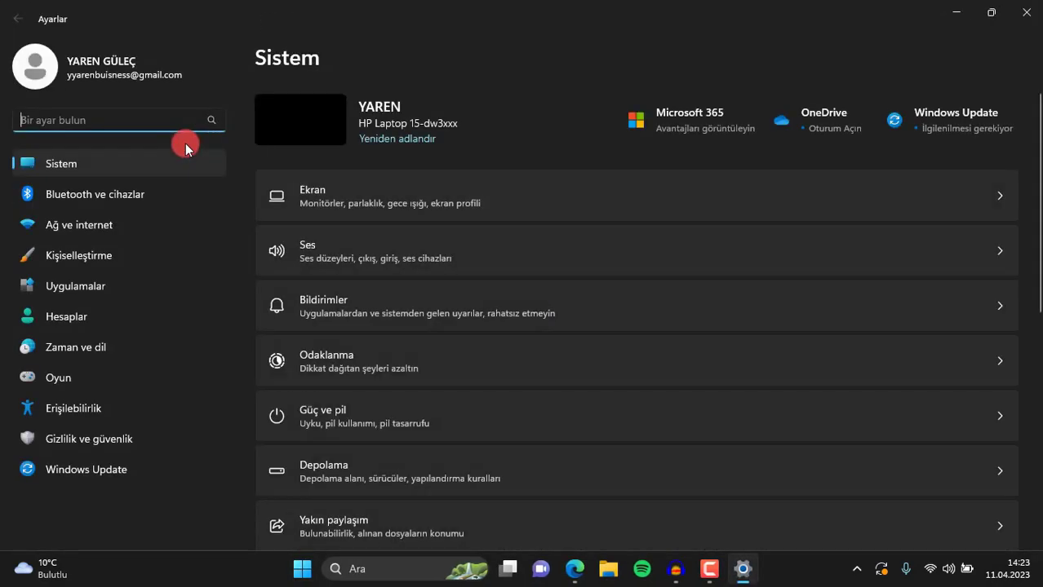
left_click(77, 289)
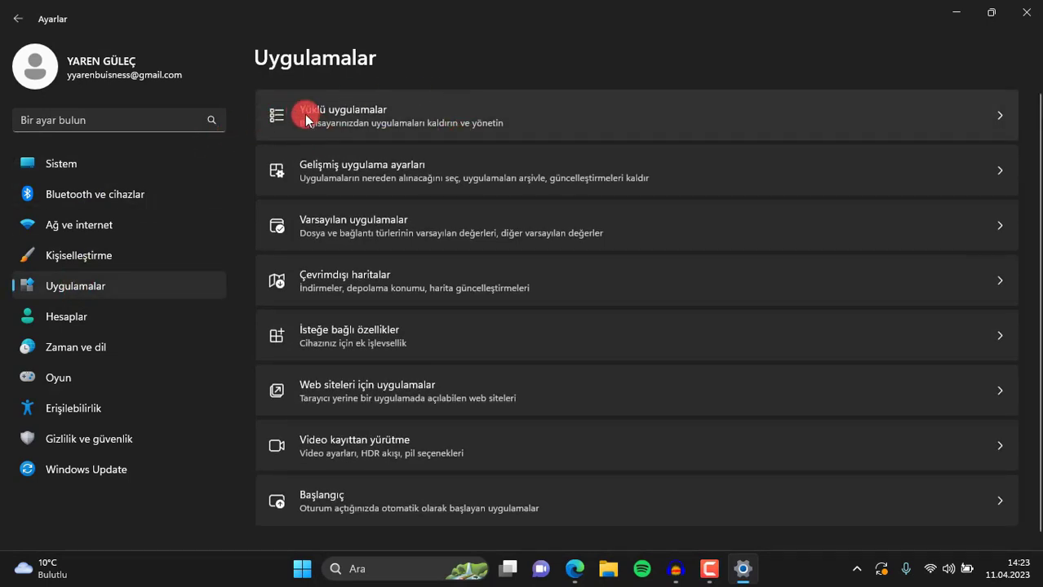
left_click(388, 119)
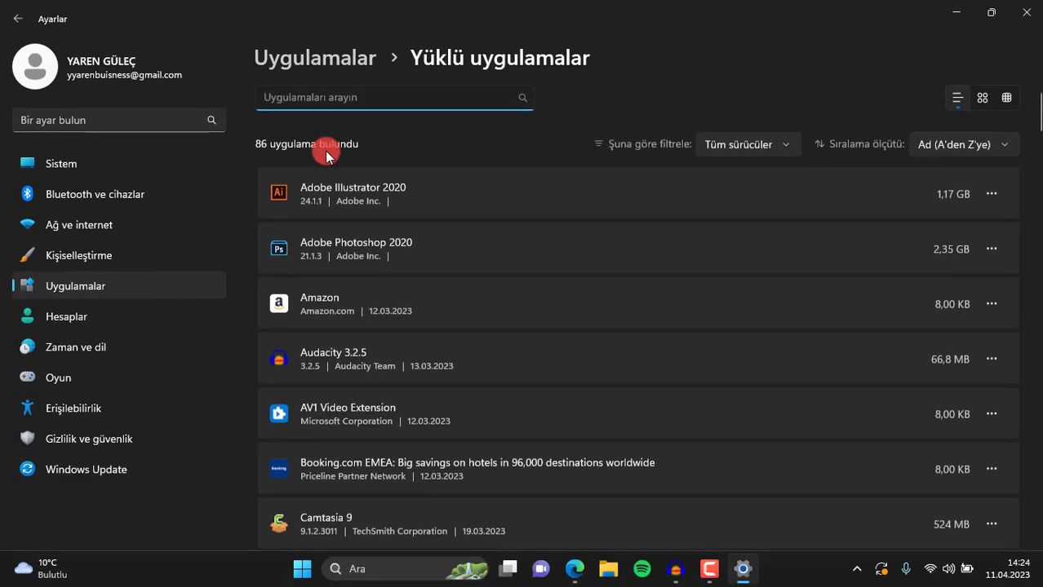
scroll(304, 141, "down", 3)
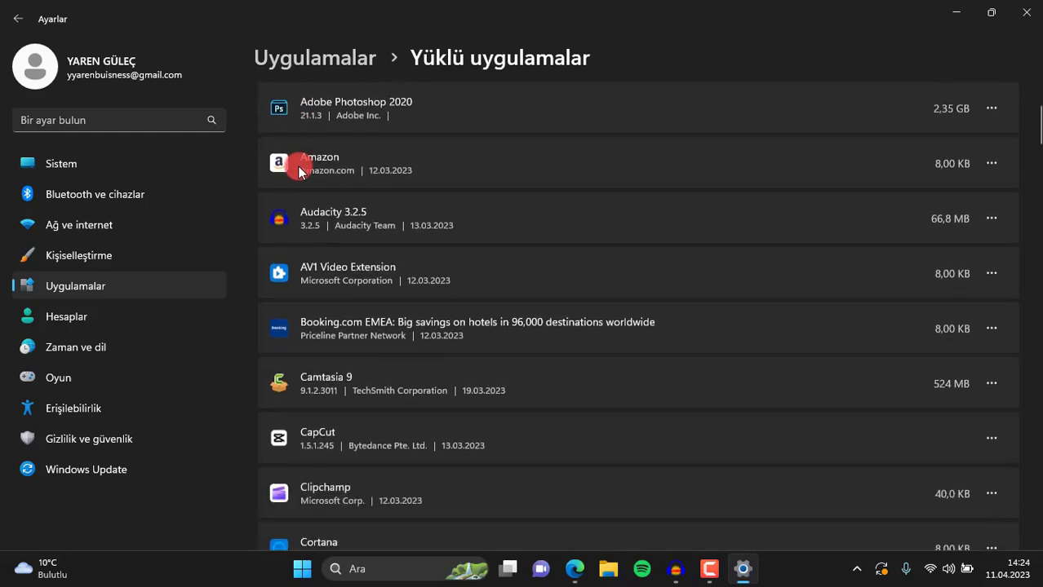
scroll(307, 169, "down", 10)
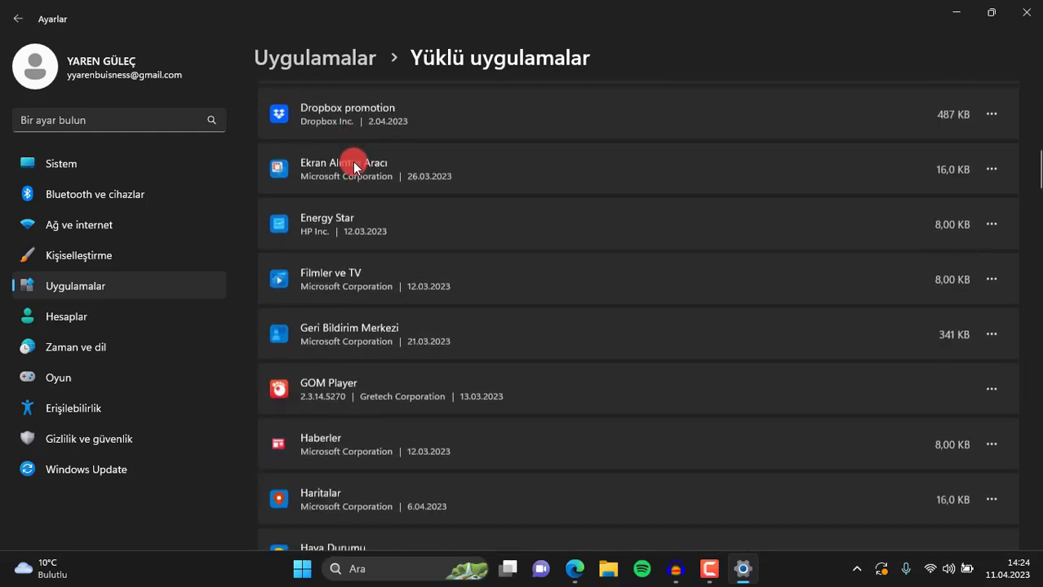
Look through the installed apps list for preinstalled or unused programs, from Dropbox promotion to the Microsoft Visual C++ entries.
scroll(314, 175, "down", 9)
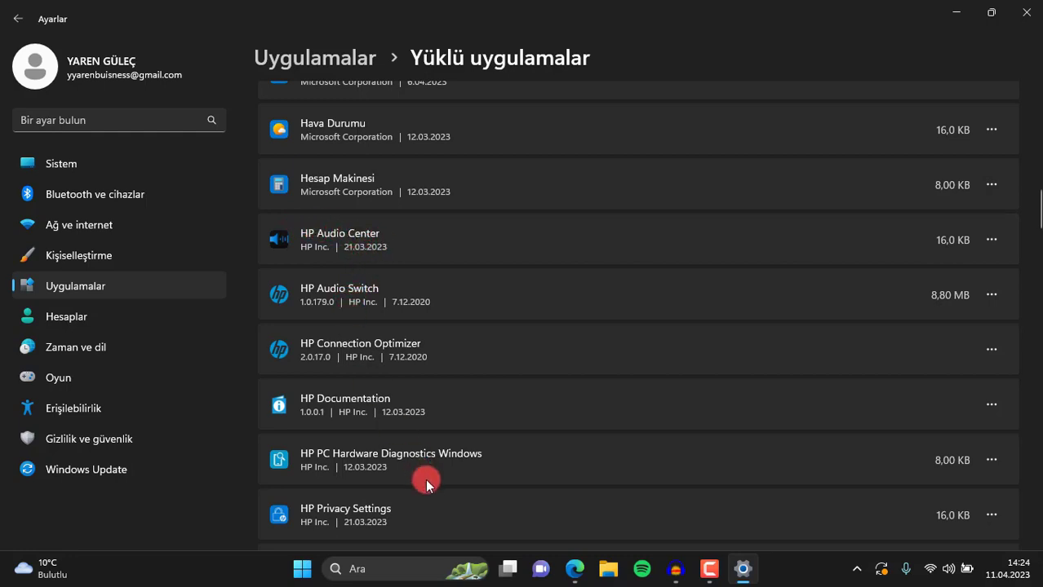
scroll(473, 237, "down", 9)
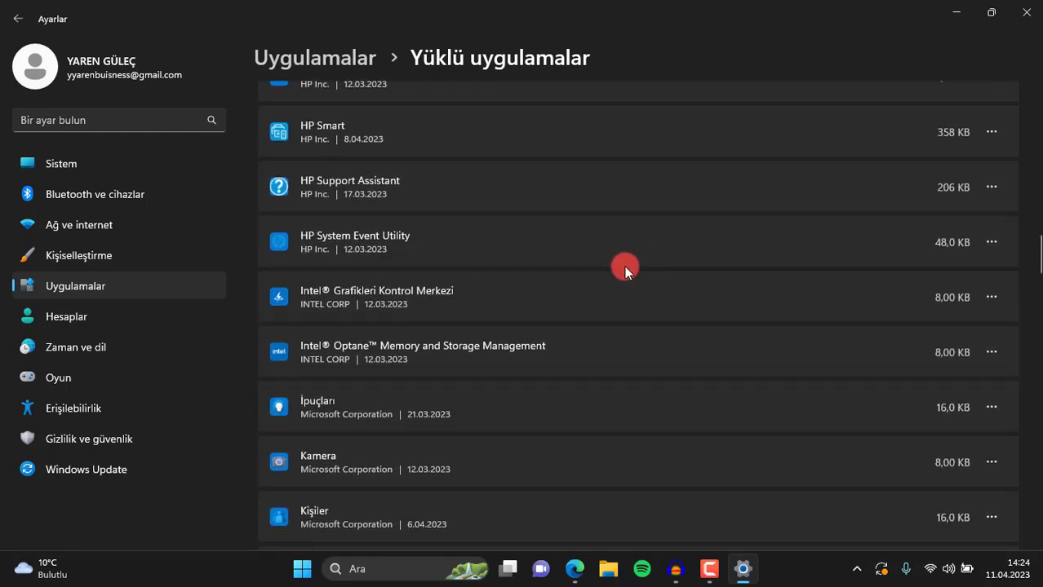
scroll(608, 287, "down", 11)
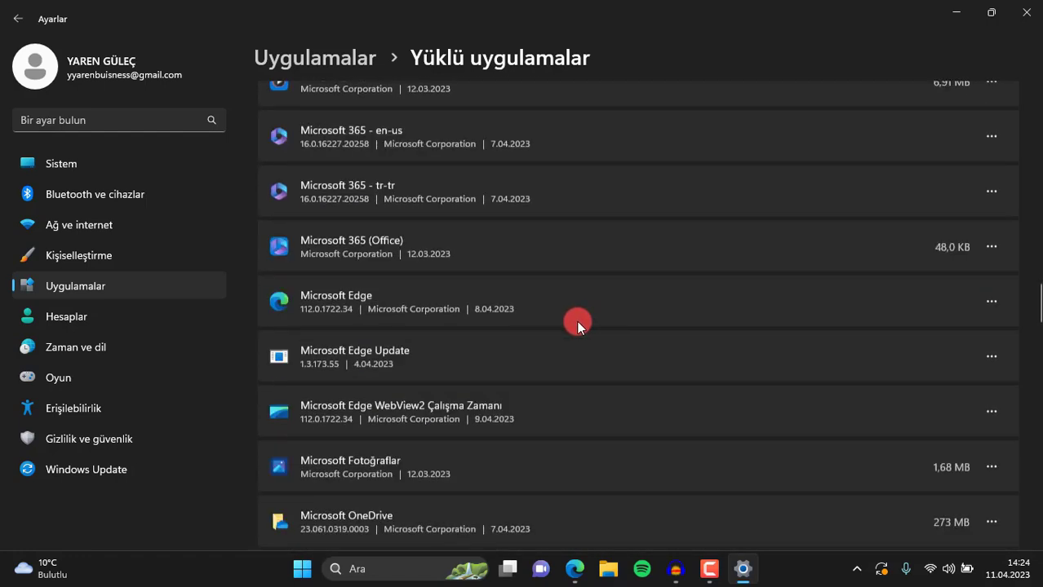
scroll(554, 310, "down", 8)
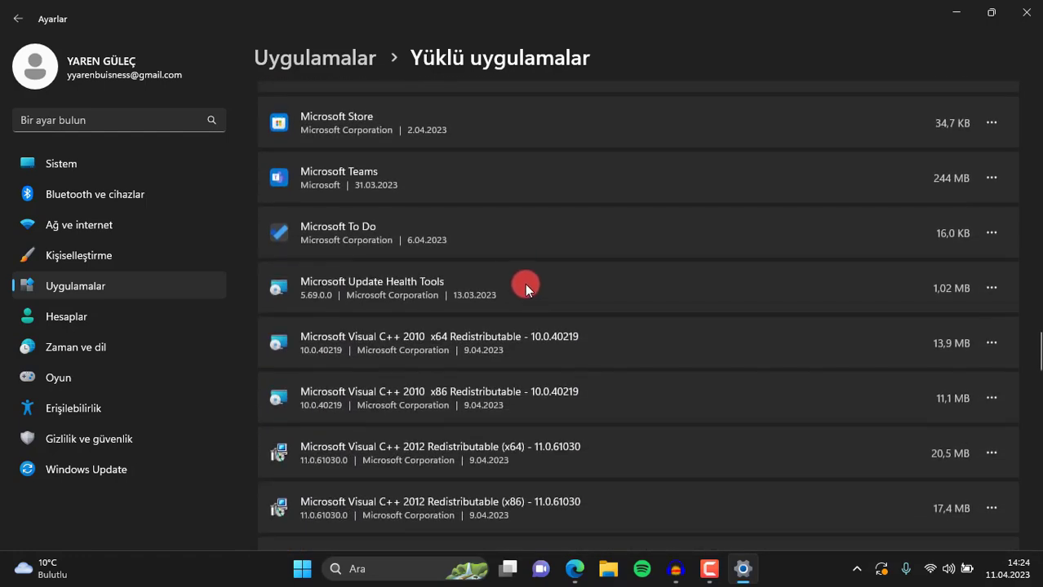
scroll(536, 230, "up", 8)
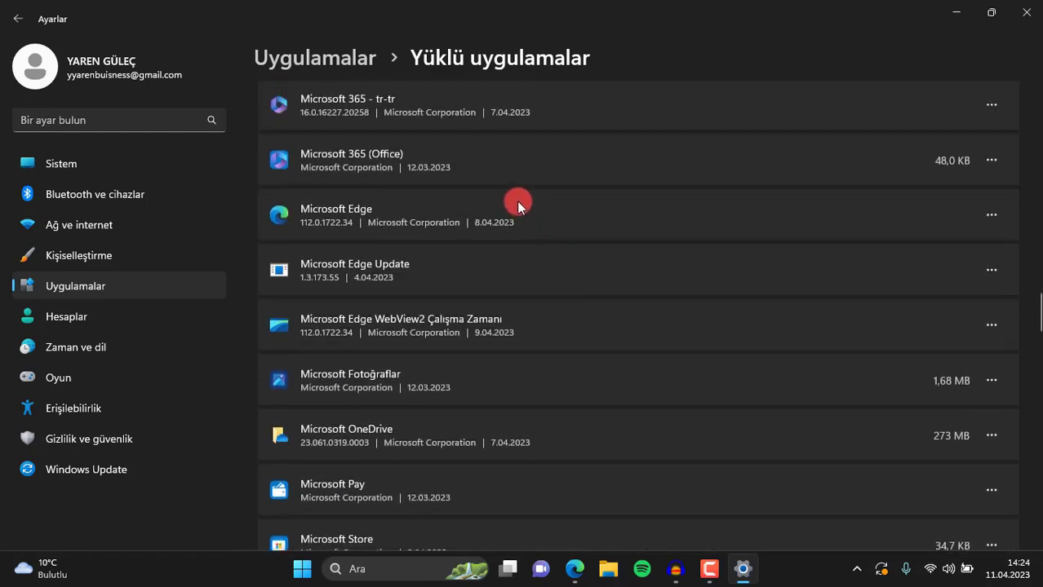
scroll(515, 196, "up", 3)
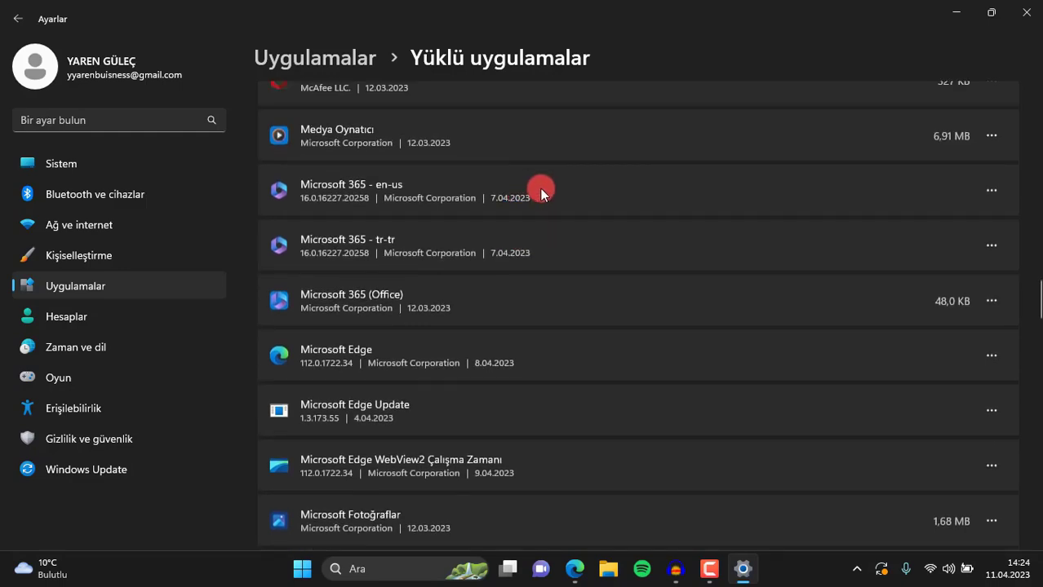
scroll(535, 188, "up", 12)
scroll(438, 176, "up", 20)
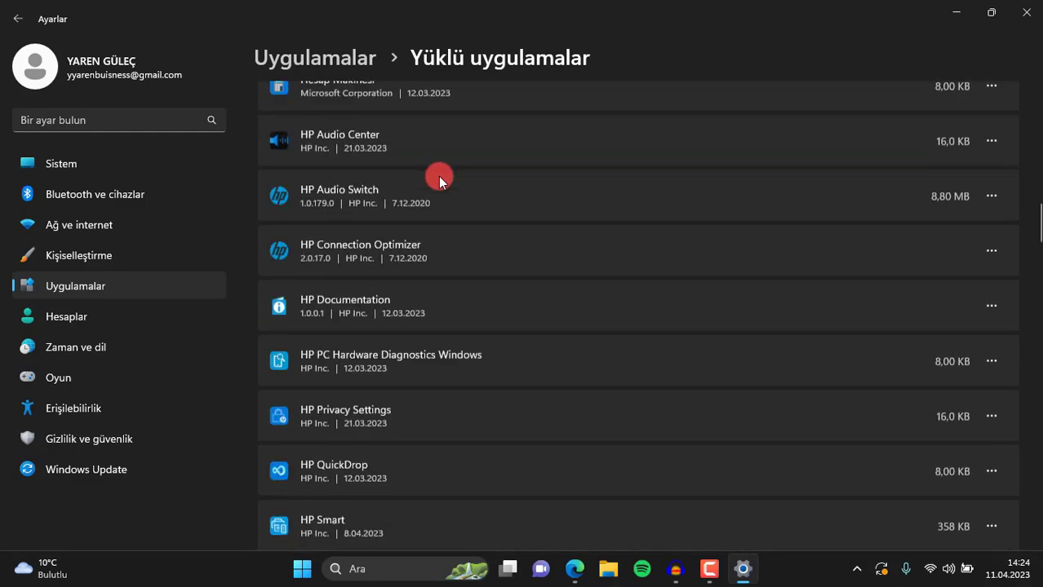
scroll(440, 175, "up", 3)
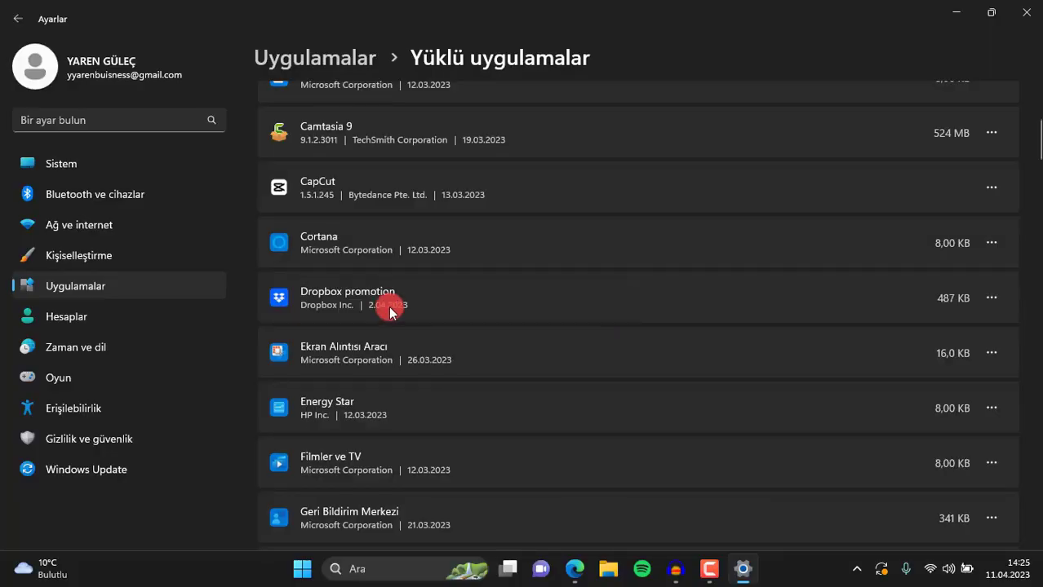
Uninstall the McAfee app, Microsoft 365 (Office) and Microsoft 365 - en-us from the installed apps list.
scroll(385, 302, "down", 4)
left_click(993, 275)
scroll(376, 239, "down", 6)
scroll(375, 239, "down", 6)
left_click(992, 236)
left_click(906, 279)
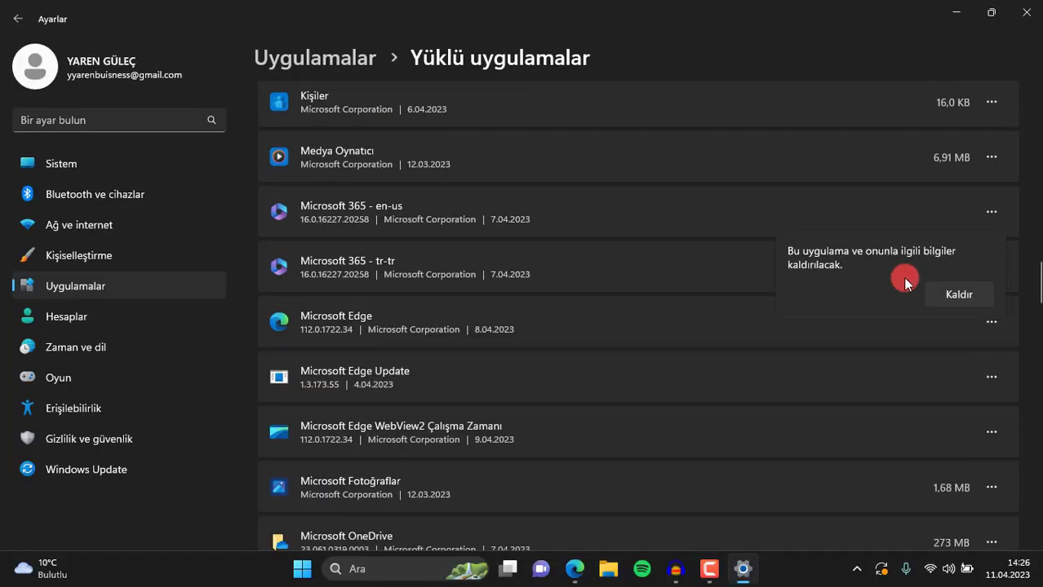
left_click(957, 294)
Uninstall Paint, Skype and Solitaire & Casual Games from the installed apps list.
scroll(569, 260, "down", 15)
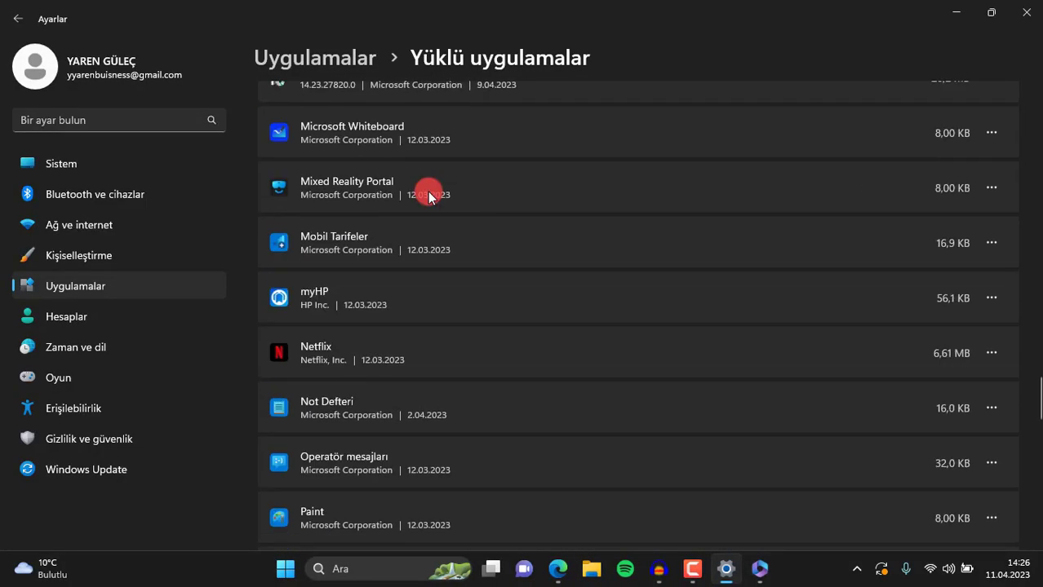
scroll(464, 199, "down", 5)
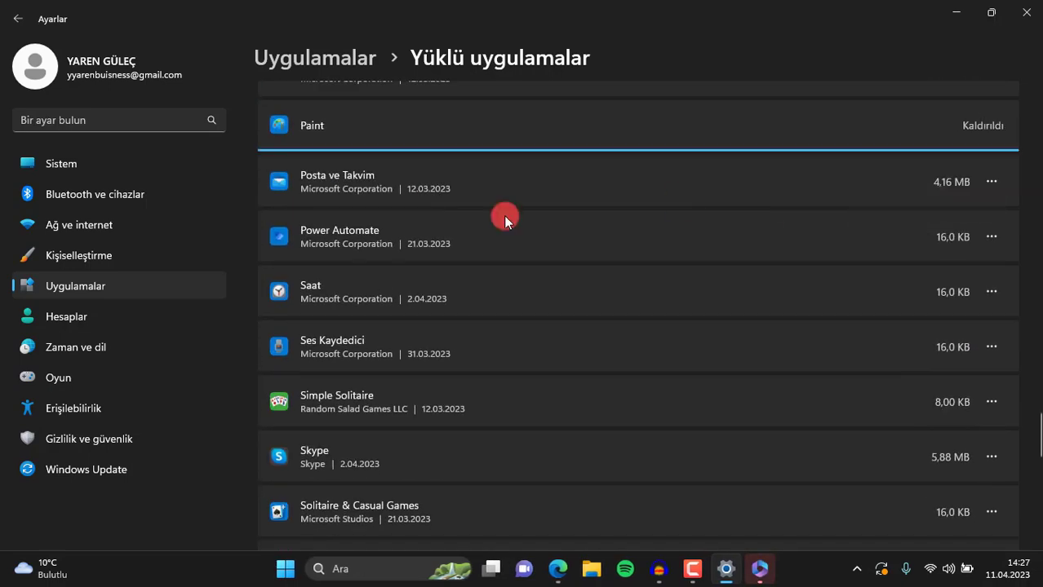
scroll(384, 200, "down", 3)
left_click(852, 346)
Uninstall Xbox and Simple Solitaire from the installed apps list.
scroll(852, 346, "down", 4)
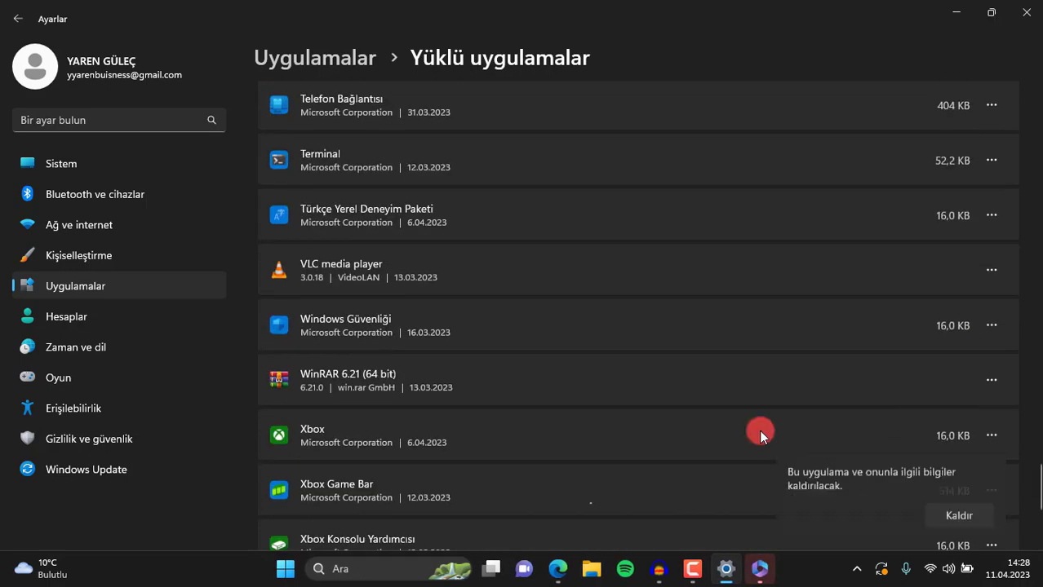
left_click(956, 514)
left_click(943, 422)
scroll(483, 278, "up", 2)
left_click(990, 186)
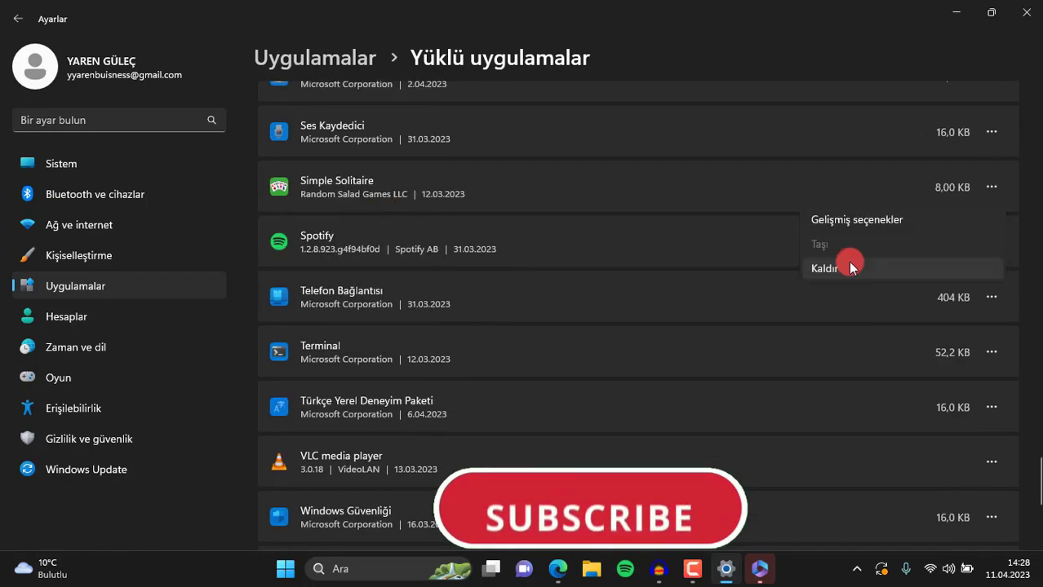
Uninstall Microsoft 365 - en-us and AV1 Video Extension from the installed apps list.
scroll(372, 262, "up", 5)
scroll(456, 256, "up", 15)
left_click(991, 328)
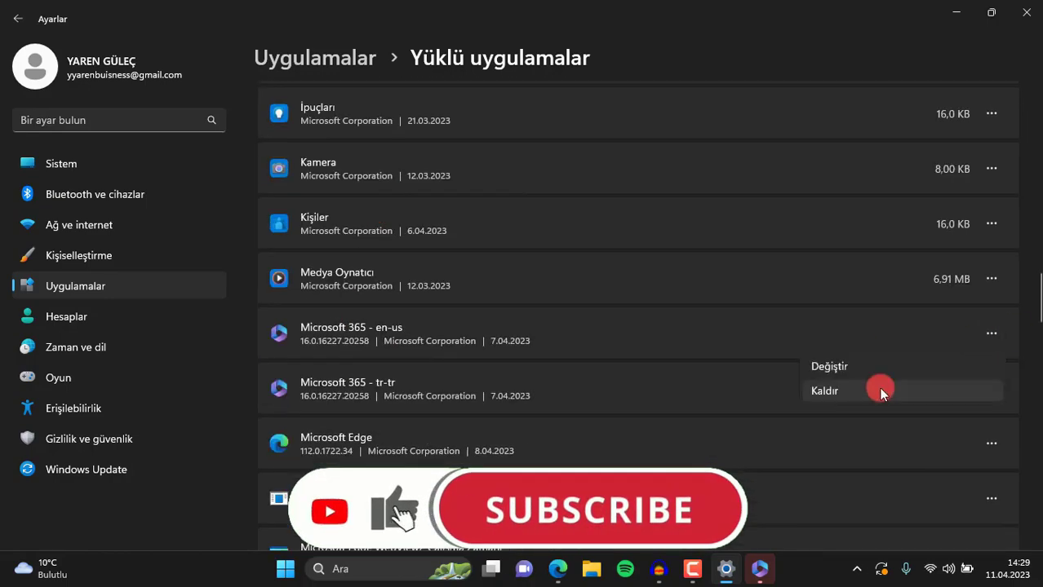
scroll(345, 326, "up", 15)
left_click(990, 270)
left_click(824, 351)
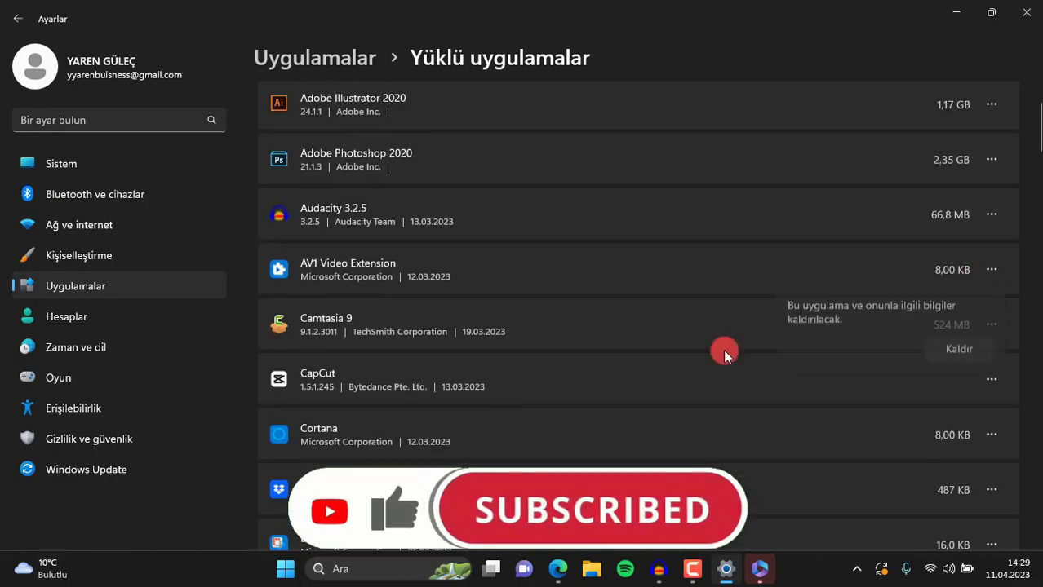
left_click(894, 349)
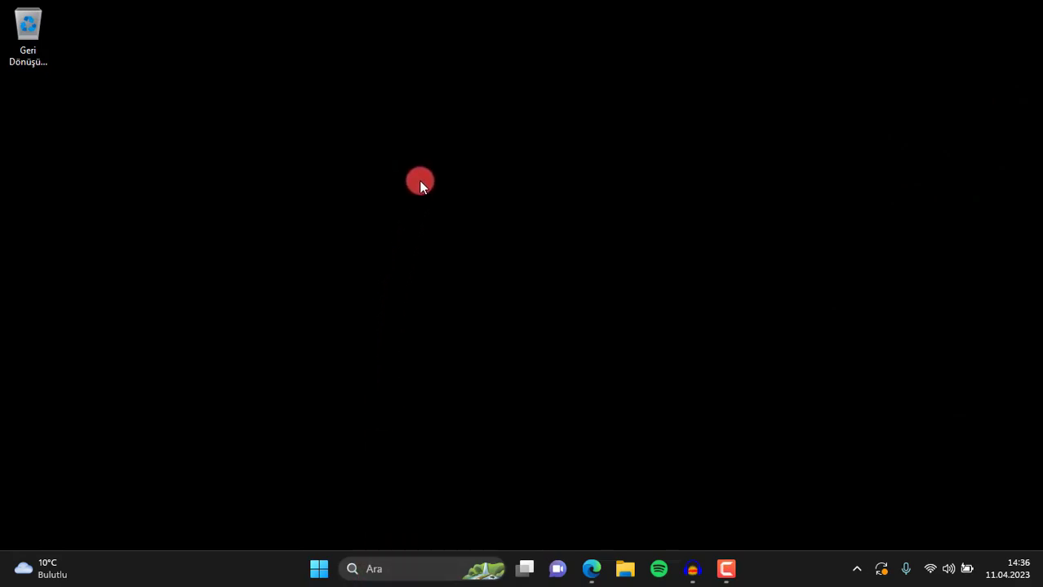
key("super")
type("çalıştır")
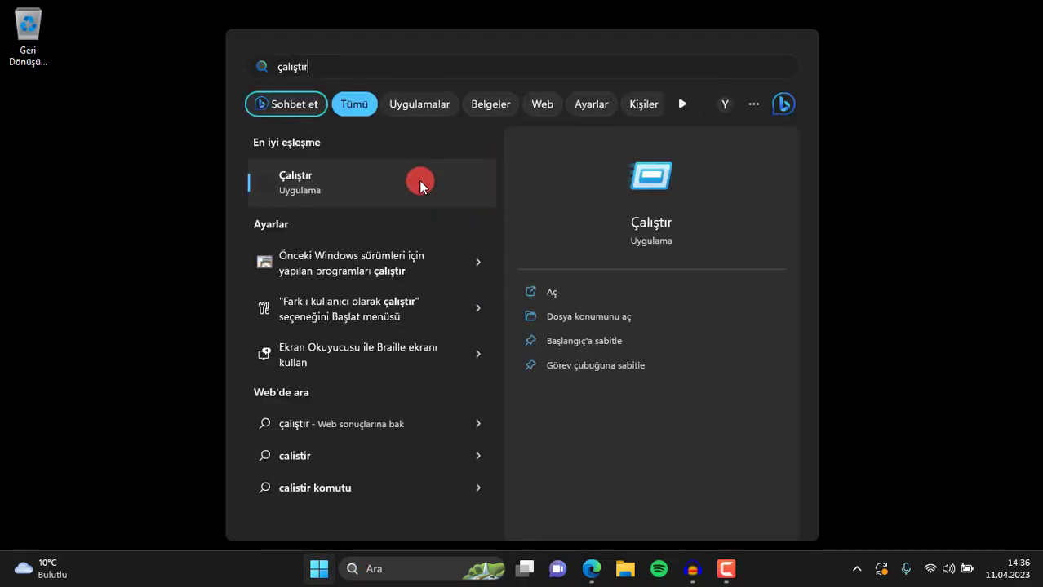
left_click(374, 195)
left_click(304, 397)
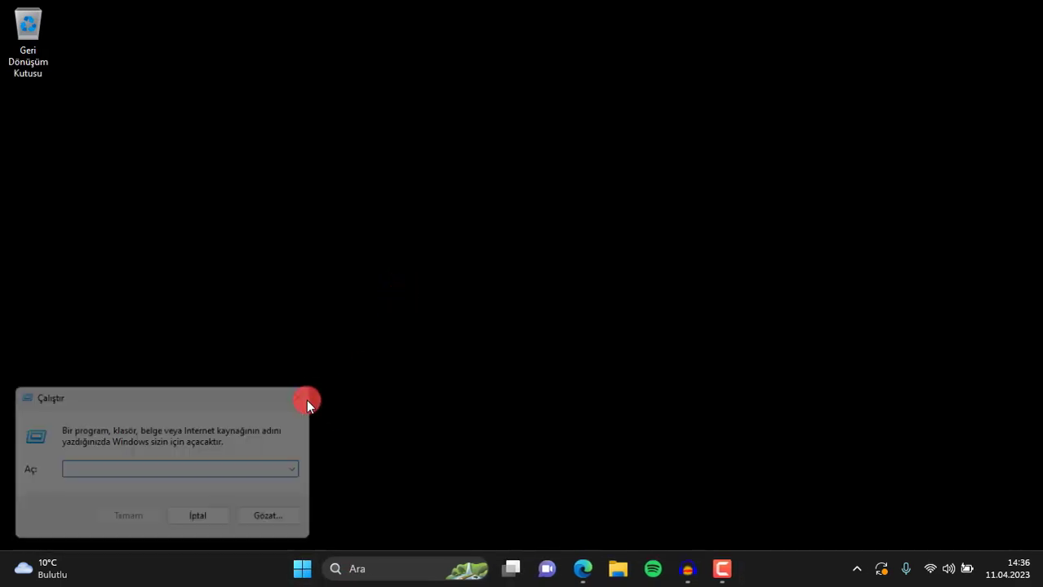
Open the Windows Temp folder with the Run command "temp" and maximize its window.
key("super+r")
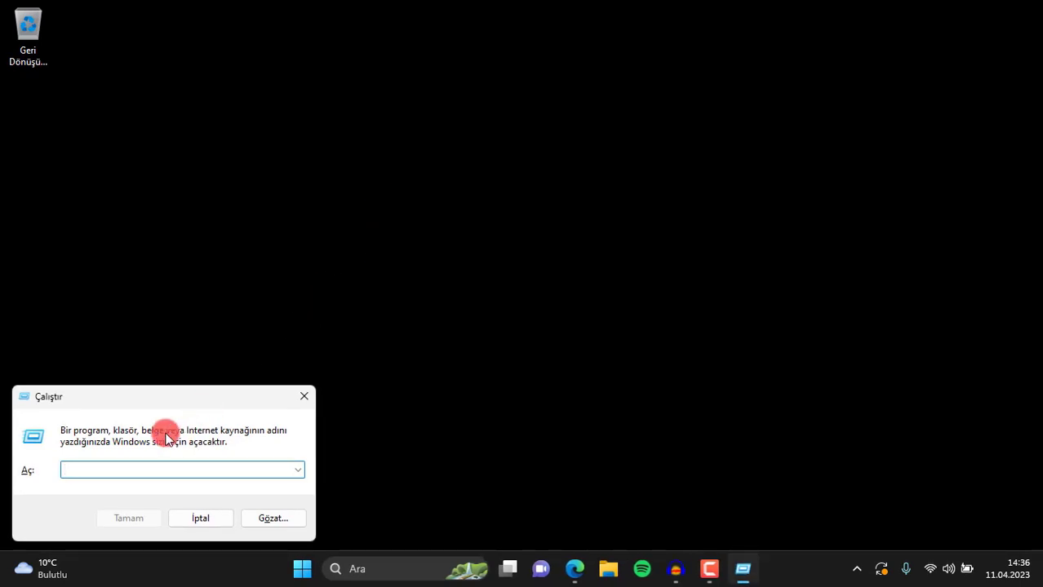
key("super")
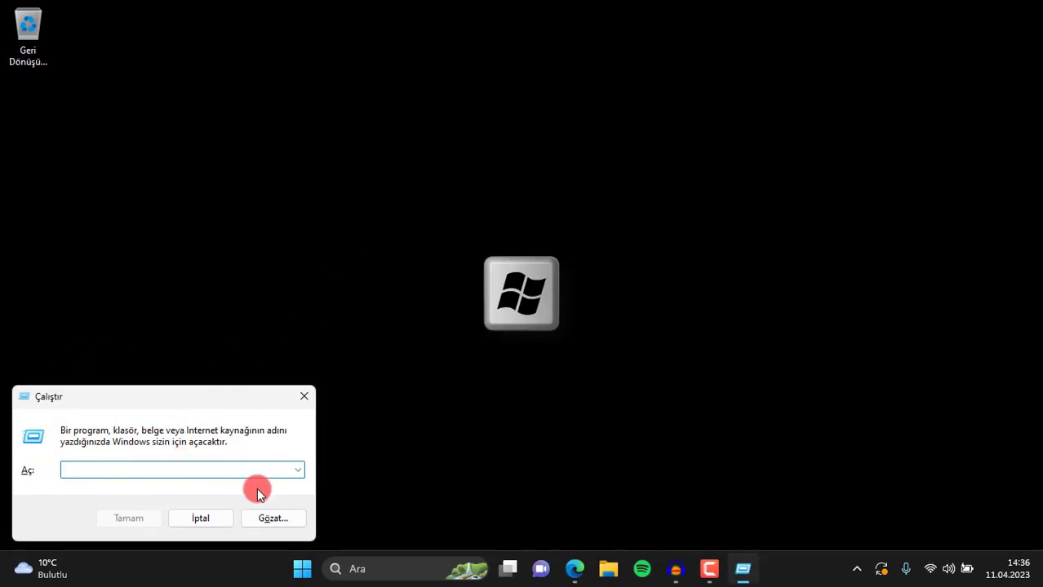
key("super+r")
type("temp")
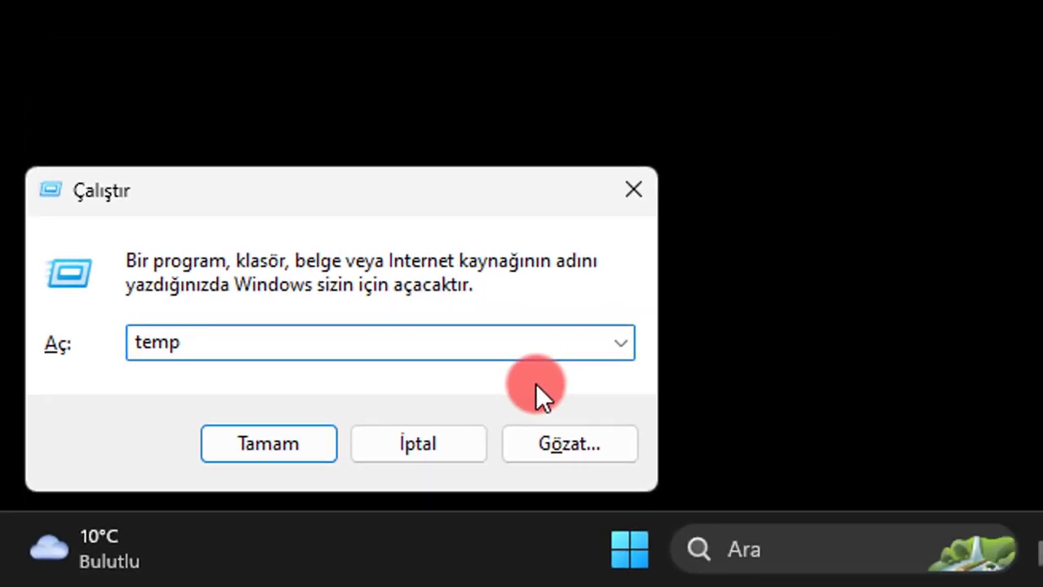
key("Return")
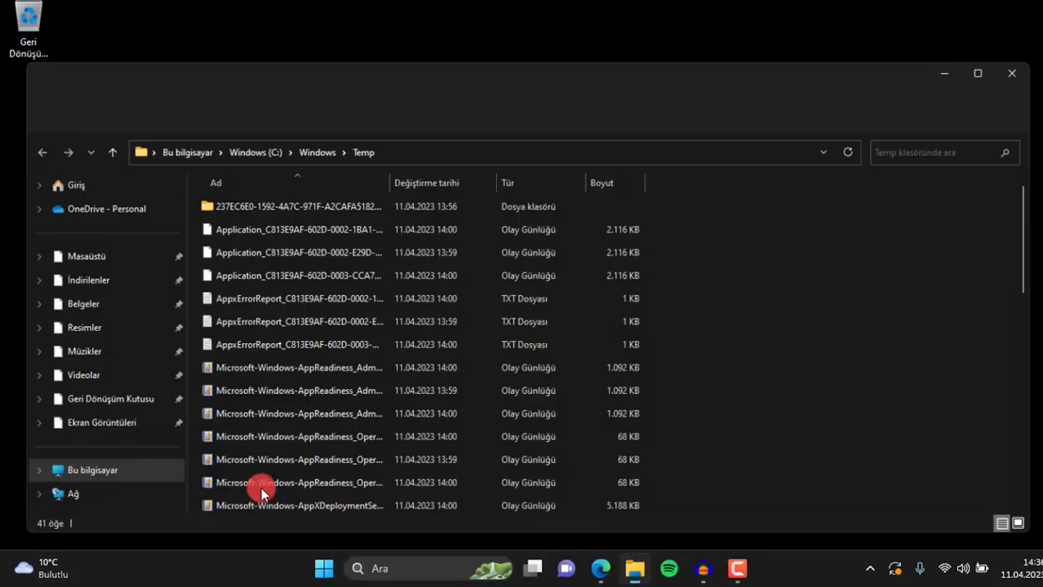
left_click(980, 71)
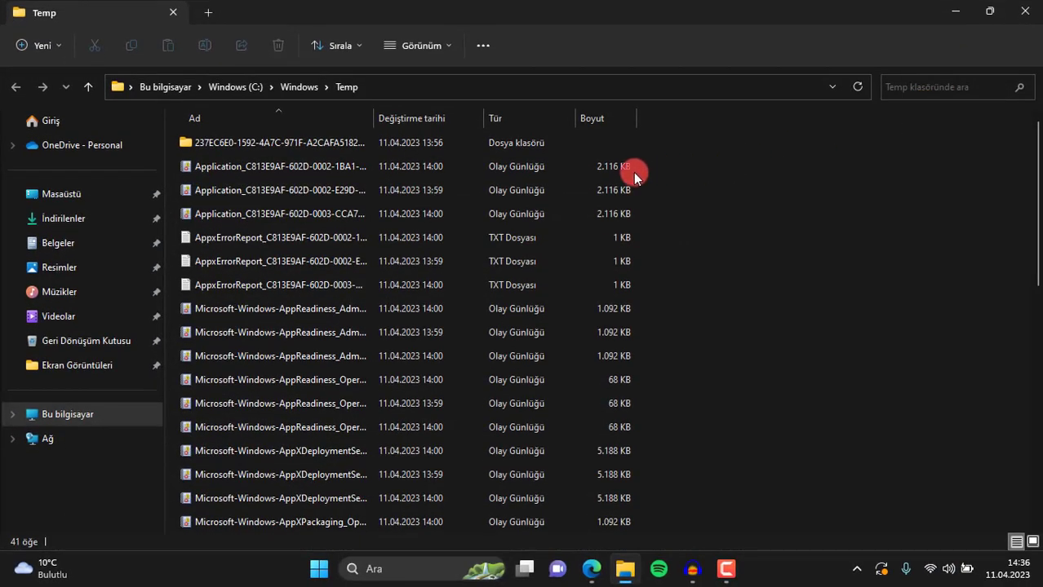
Delete everything in the Windows Temp folder, skipping files in use for all applicable items, and close the folder.
scroll(462, 203, "down", 4)
scroll(461, 206, "down", 5)
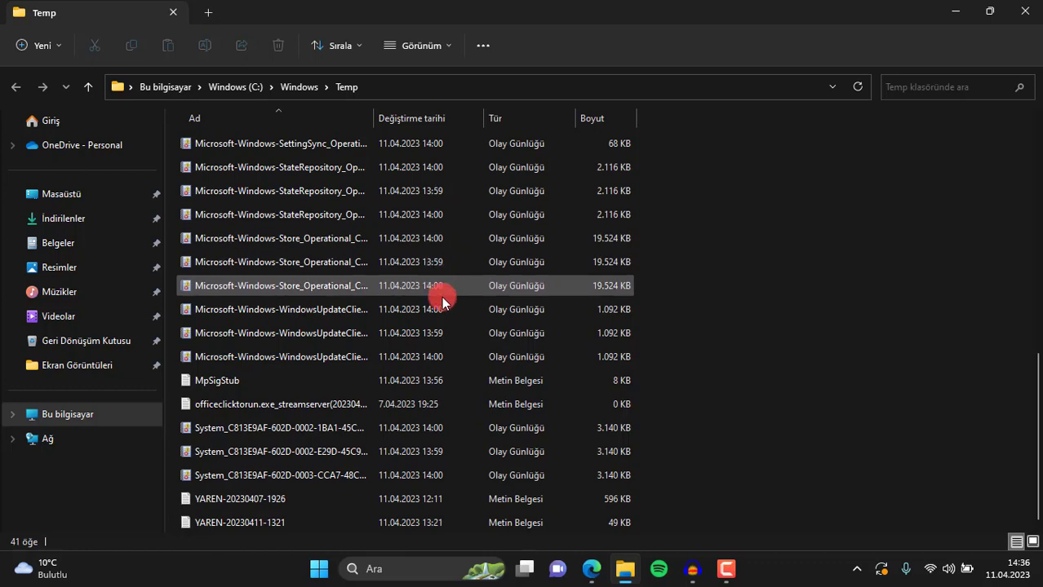
scroll(442, 296, "up", 8)
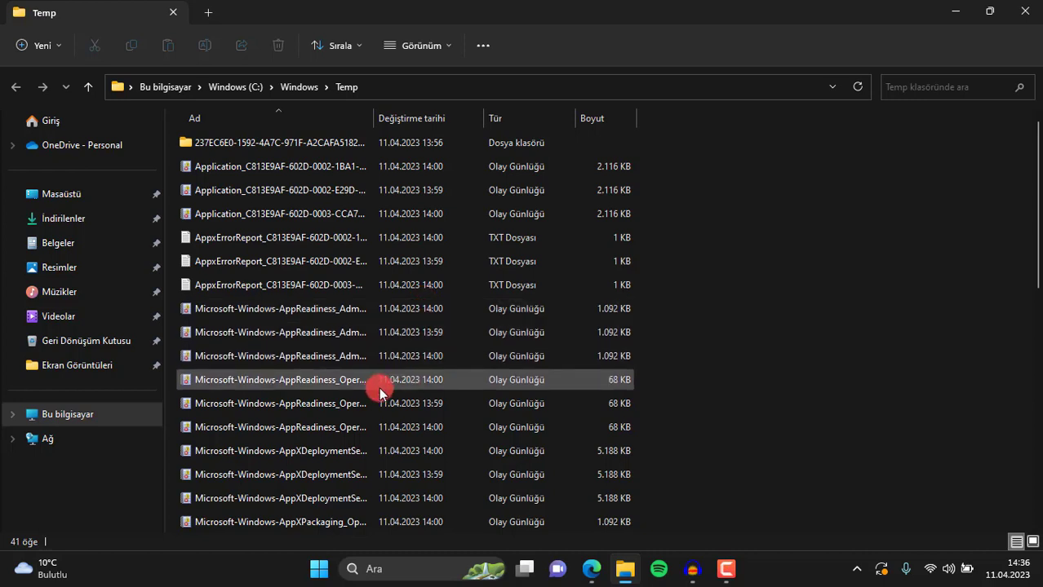
scroll(358, 383, "down", 8)
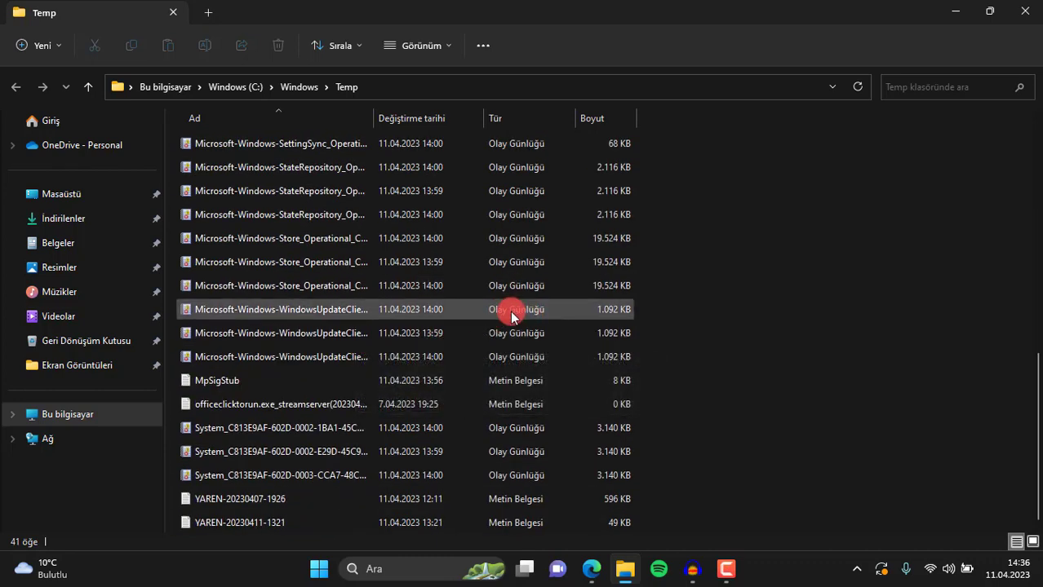
scroll(512, 317, "up", 8)
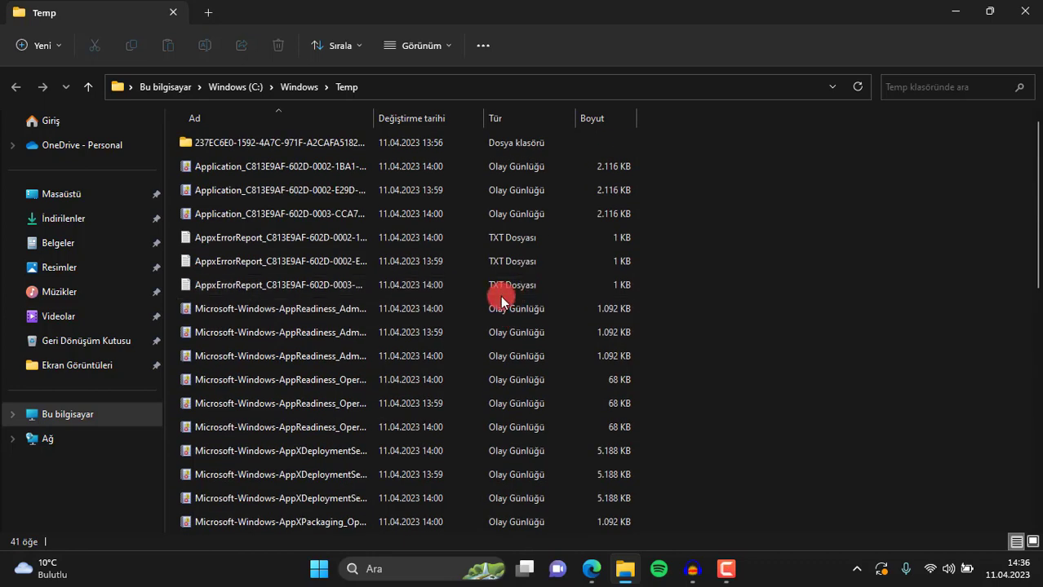
key("ctrl+a")
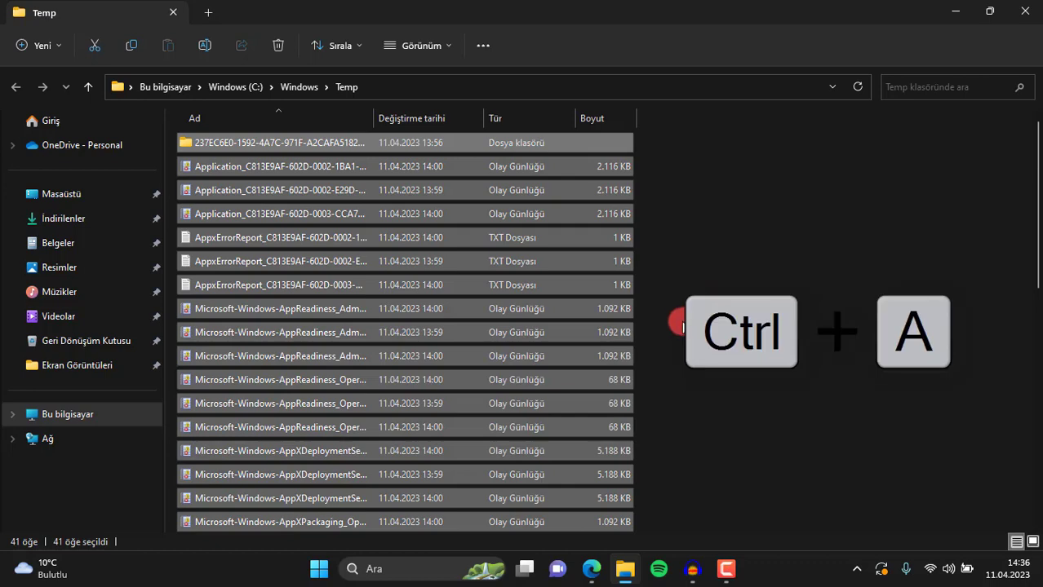
scroll(653, 347, "down", 5)
scroll(451, 367, "up", 5)
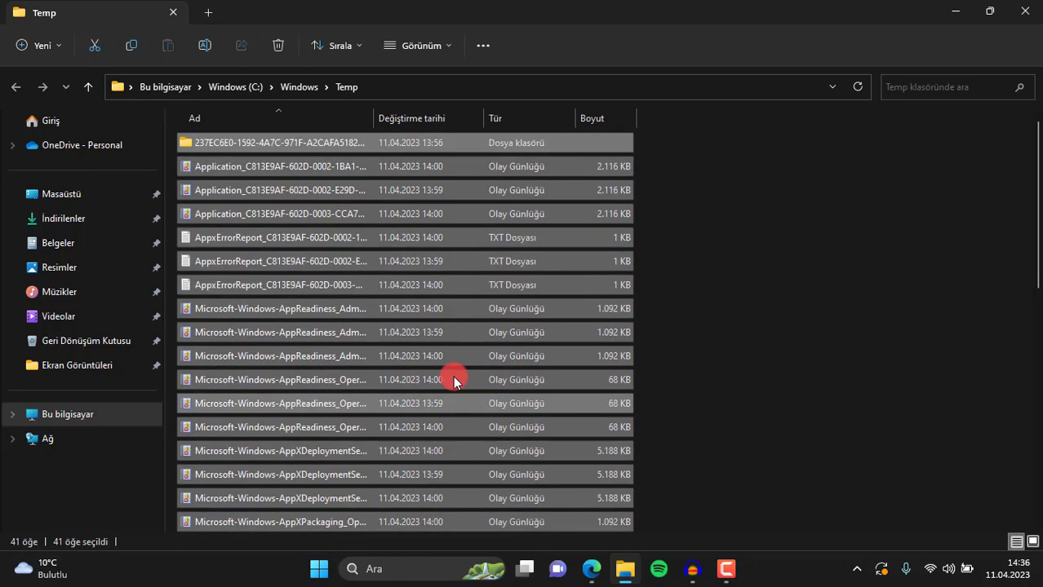
left_click(278, 47)
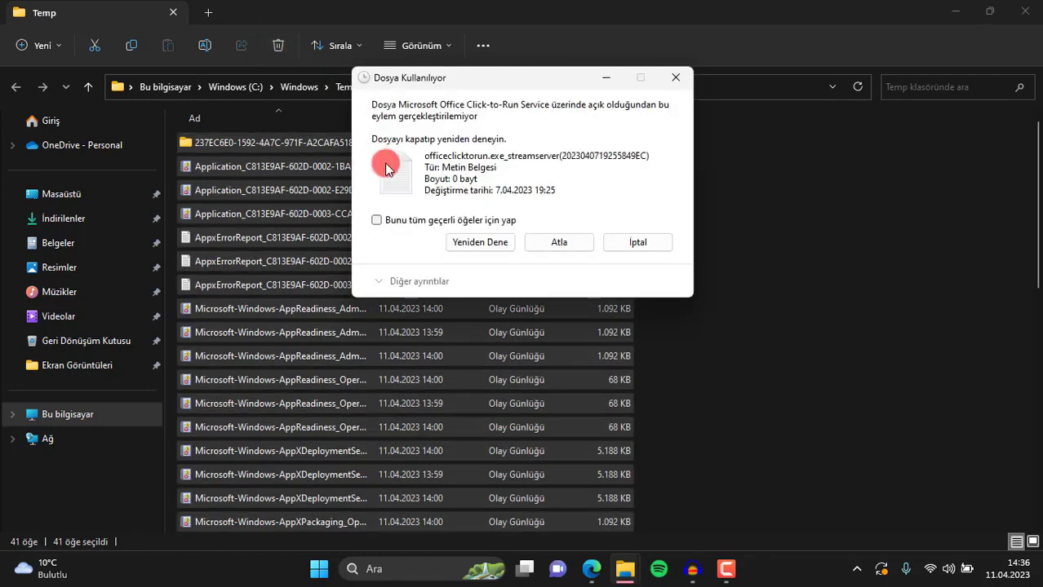
left_click(376, 221)
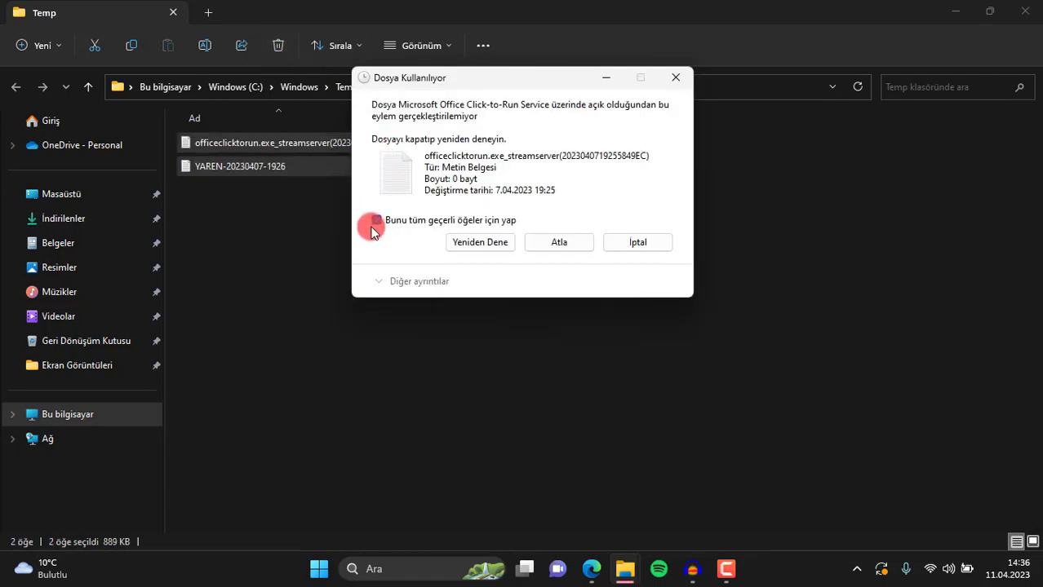
left_click(548, 241)
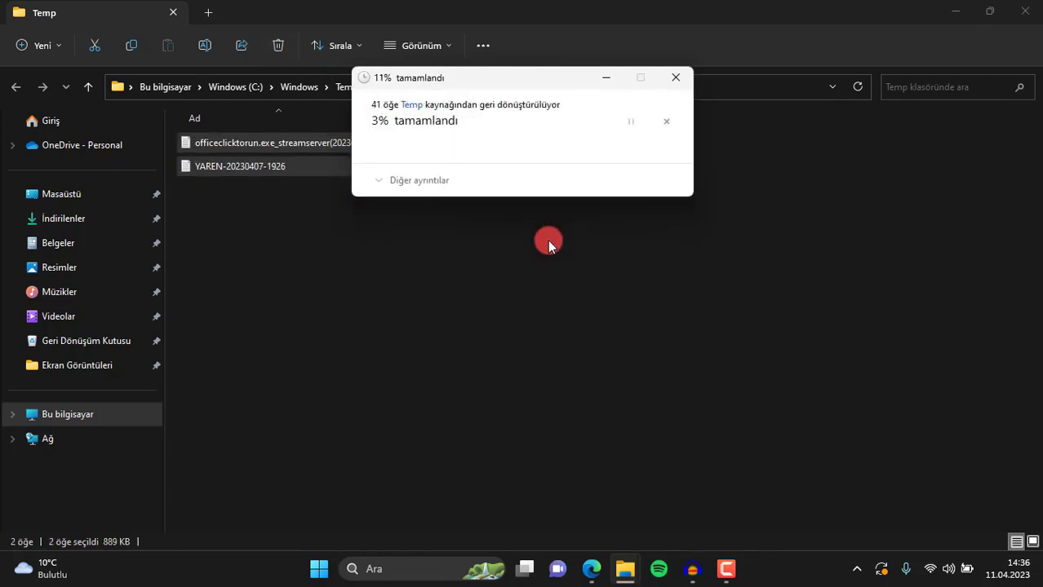
left_click(1024, 11)
Run the command "%temp%" from the Run dialog to open the user's temporary files folder.
key("super+r")
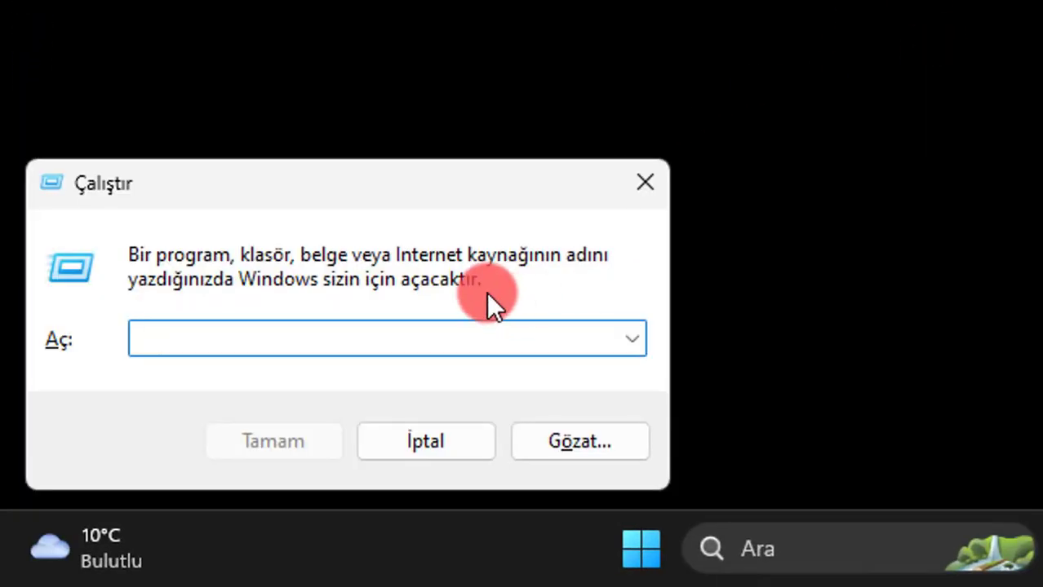
type("%temp%")
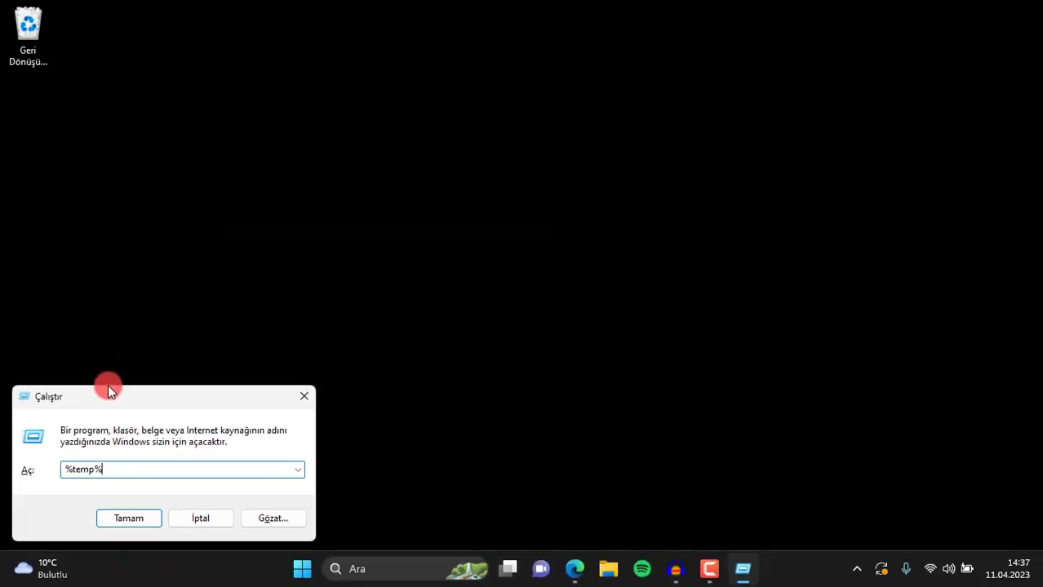
key("Return")
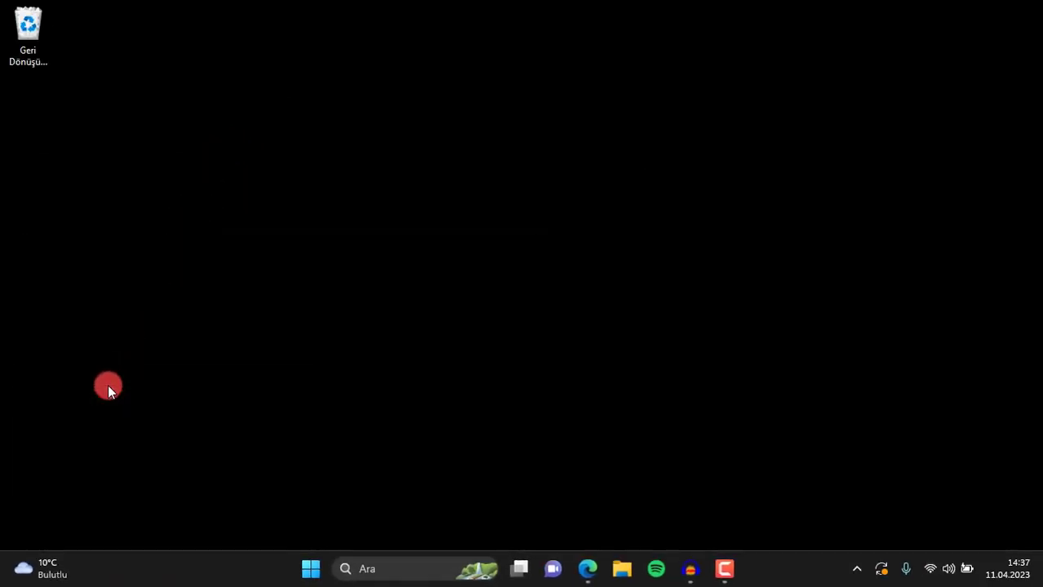
Delete everything in the user's temporary files folder, skipping all items in use, and close the folder.
scroll(314, 245, "down", 4)
scroll(315, 310, "up", 4)
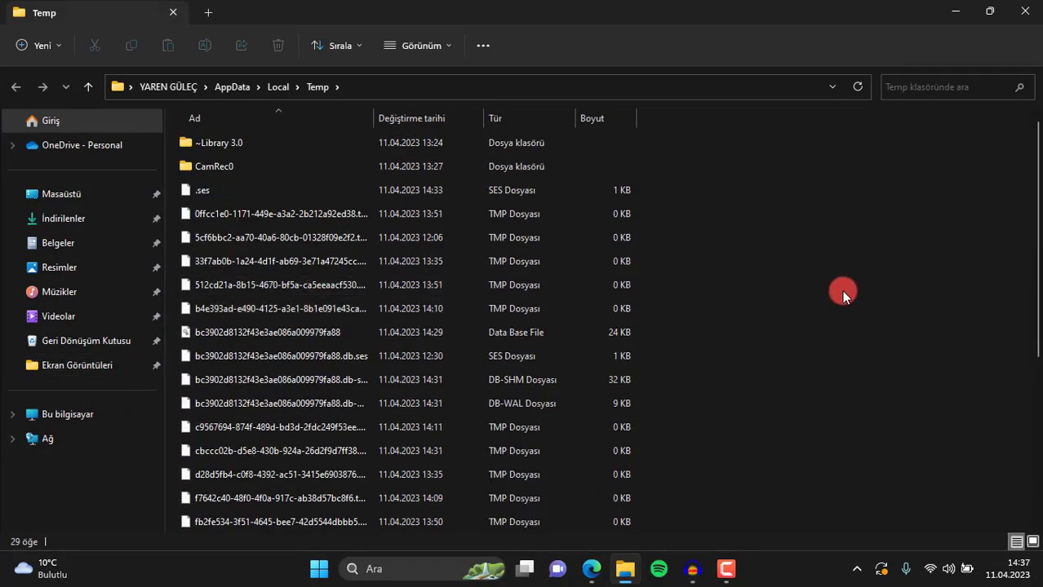
key("ctrl+a")
scroll(470, 450, "down", 4)
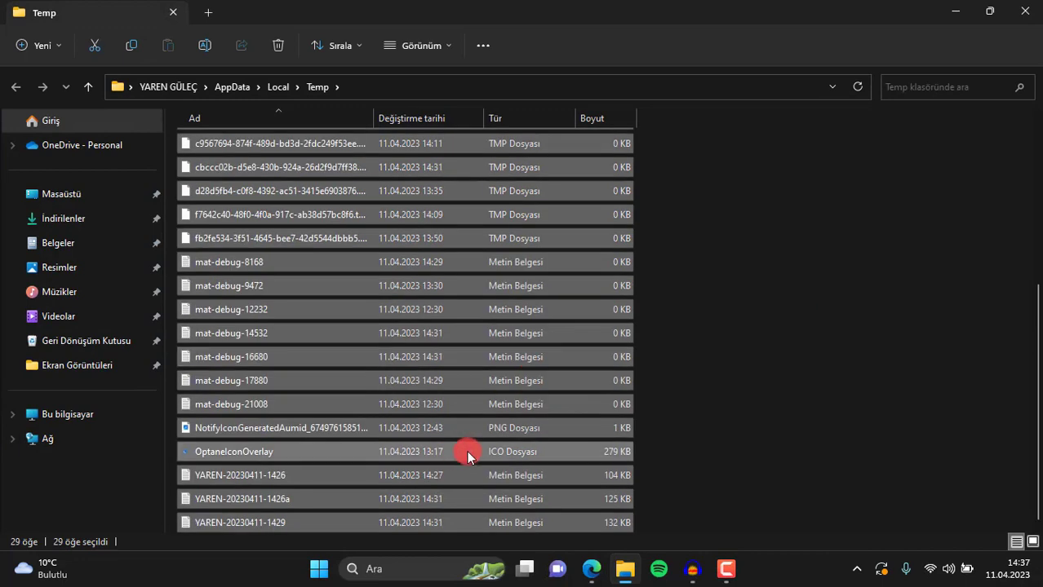
left_click(278, 44)
left_click(376, 220)
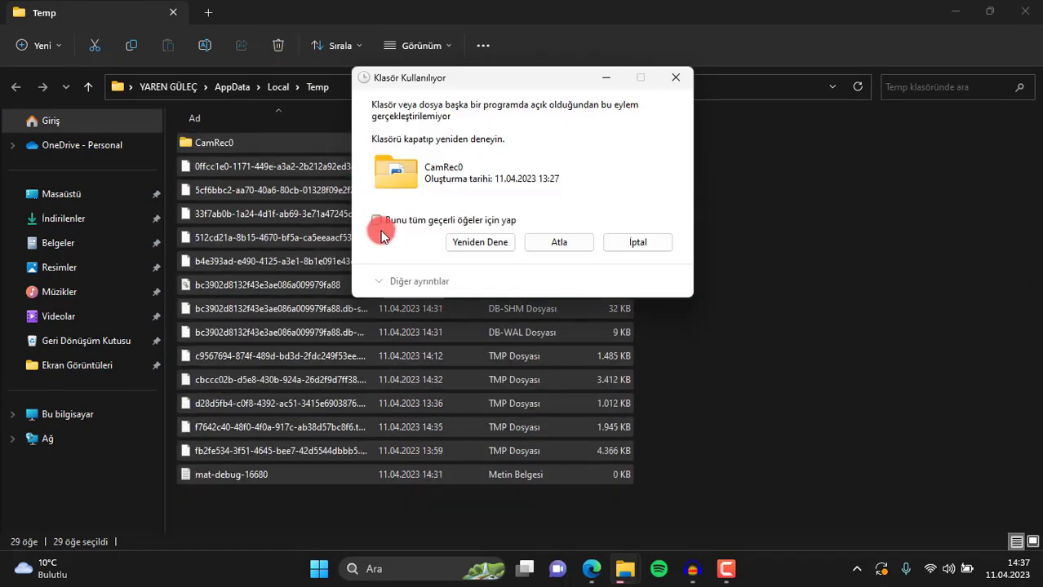
left_click(560, 243)
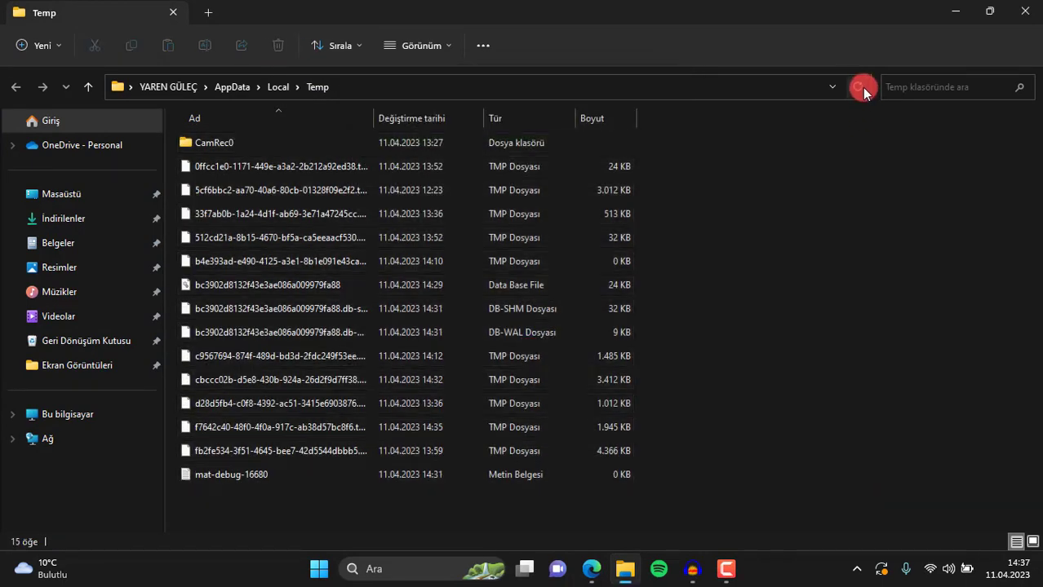
left_click(1021, 13)
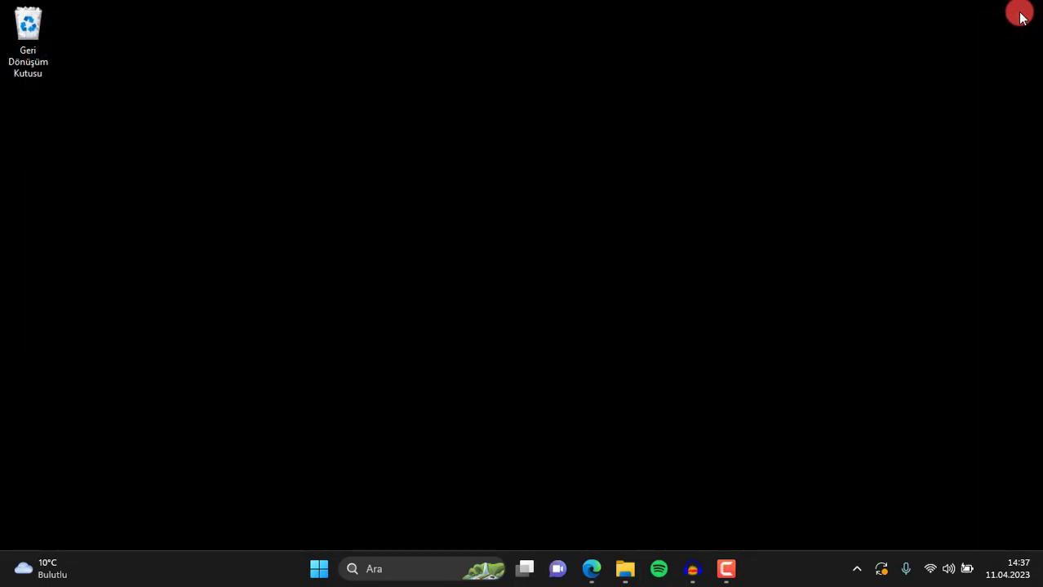
Open the Windows prefetch folder with the Run command "prefetch".
key("super+r")
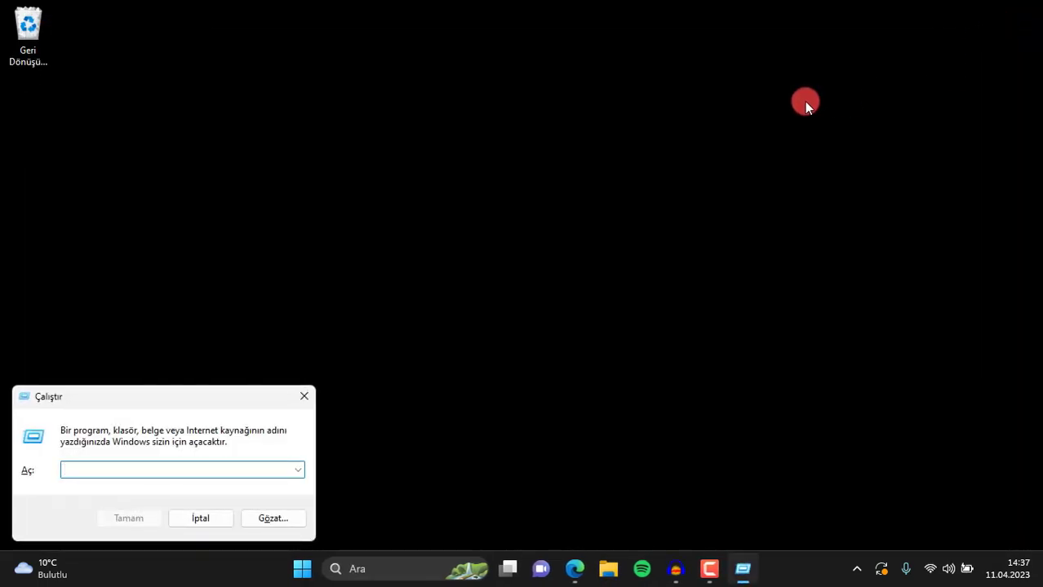
type("prefech")
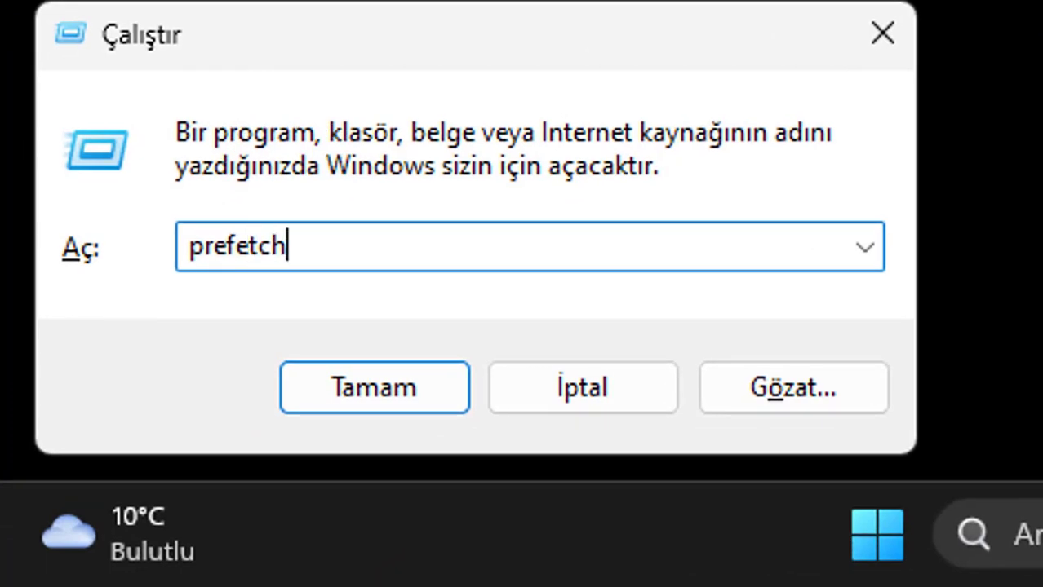
key("Return")
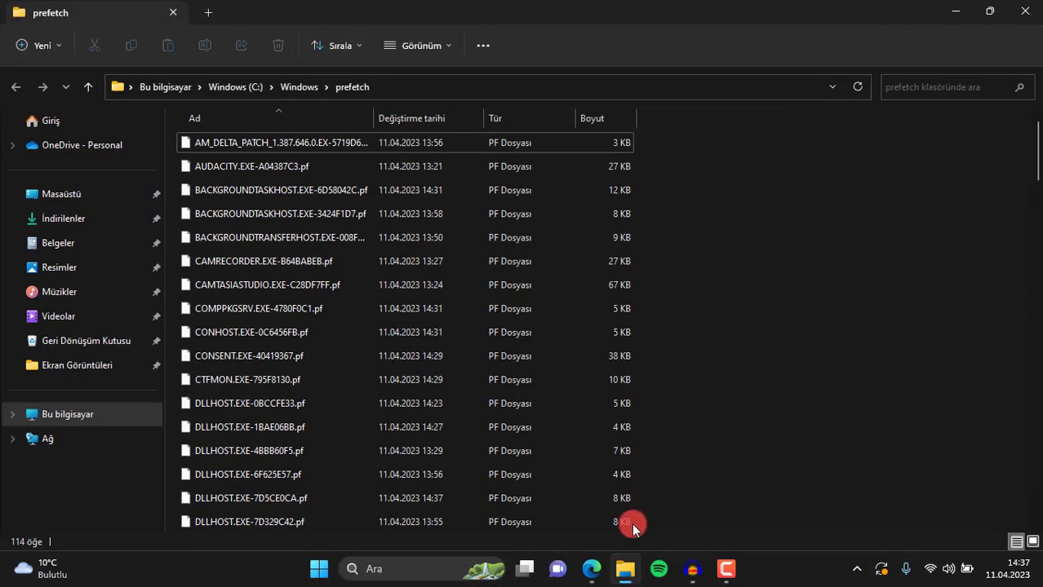
Delete all files in the prefetch folder, skipping files in use for all applicable items.
scroll(605, 237, "down", 20)
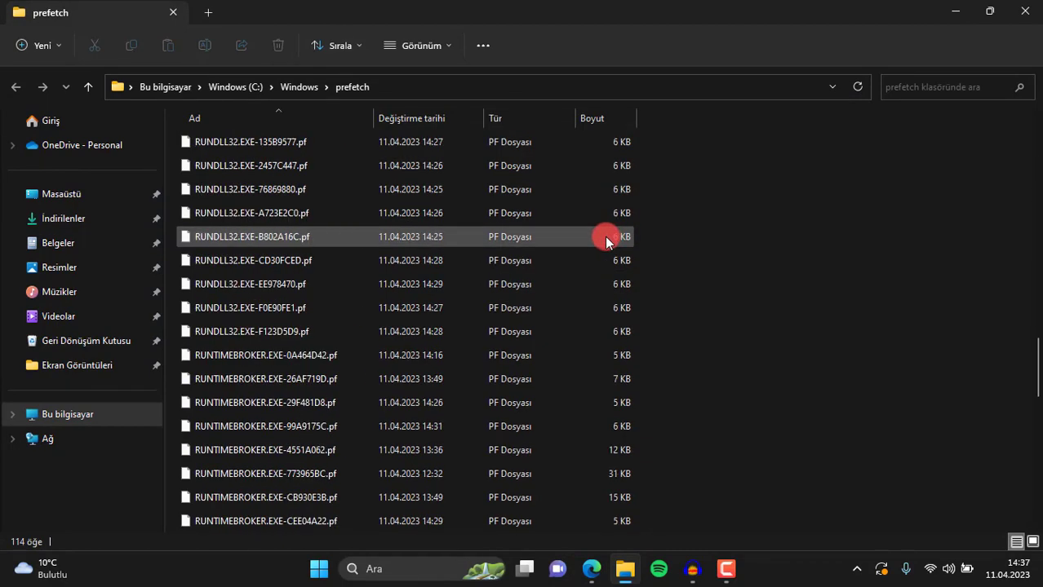
key("ctrl+a")
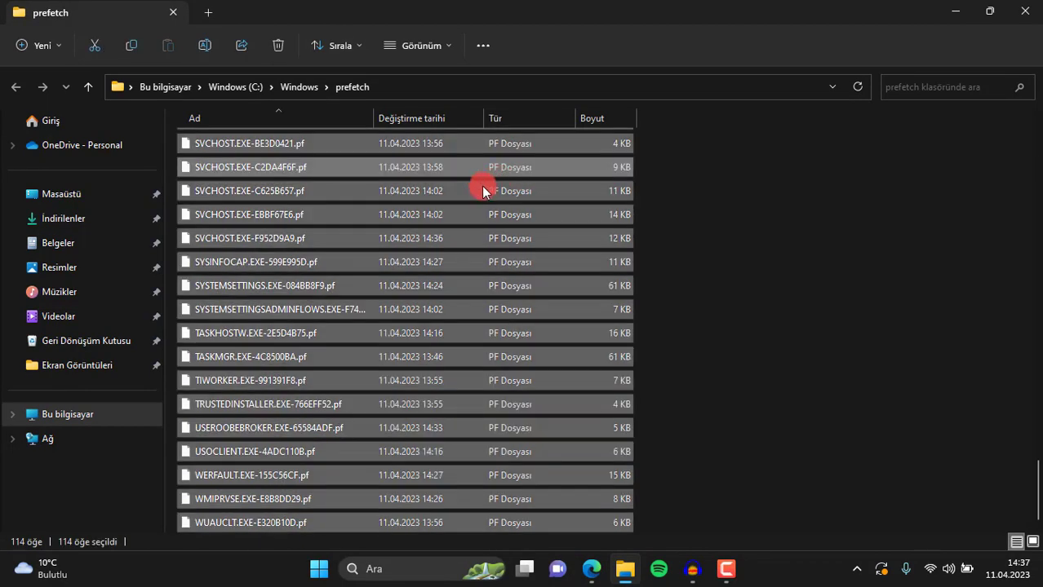
key("Delete")
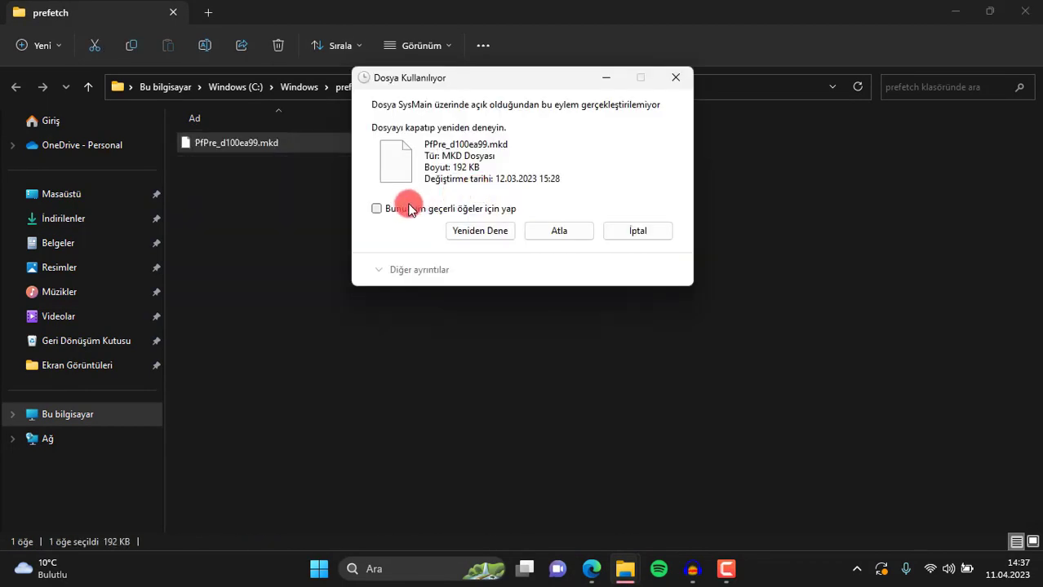
left_click(378, 209)
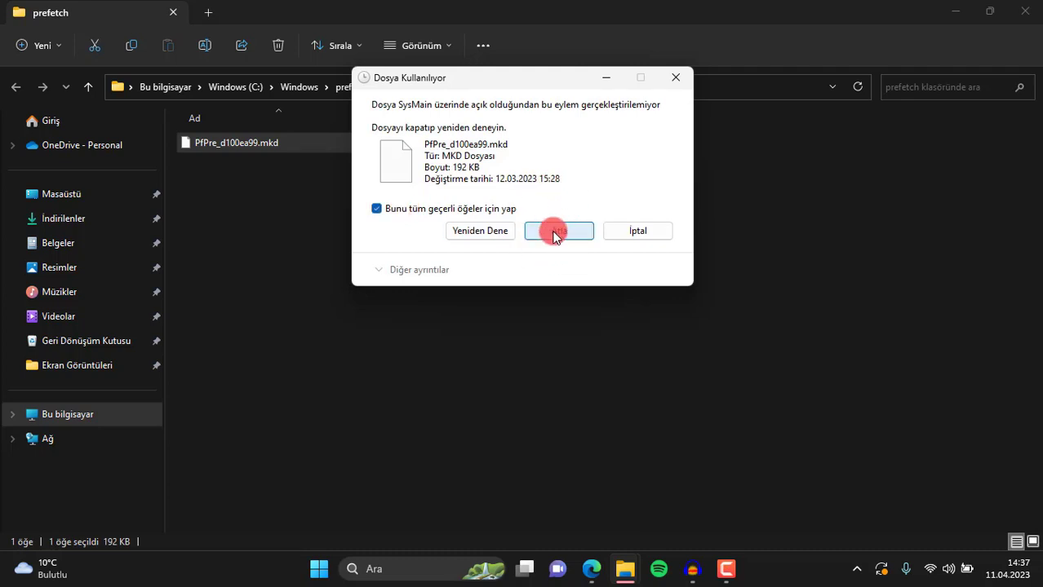
left_click(555, 232)
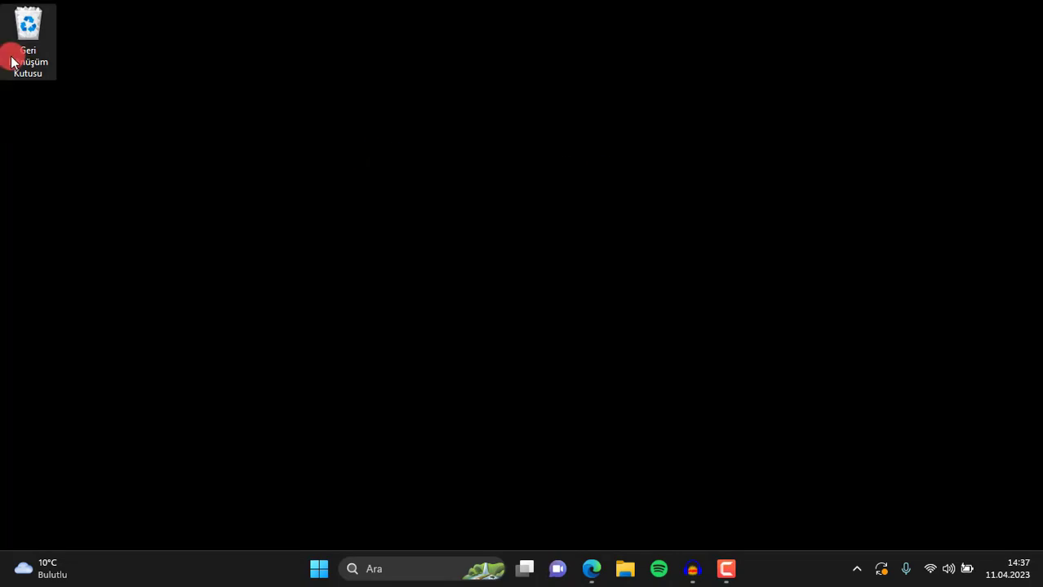
Check the Recycle Bin's contents, empty it permanently from the desktop, and refresh the desktop.
double_click(30, 52)
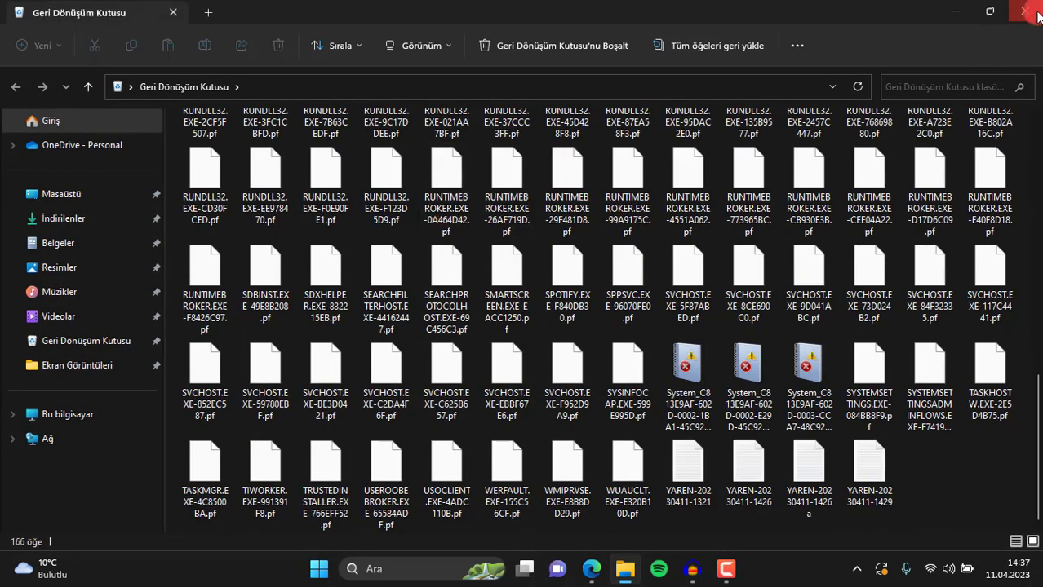
key("alt+F4")
right_click(40, 24)
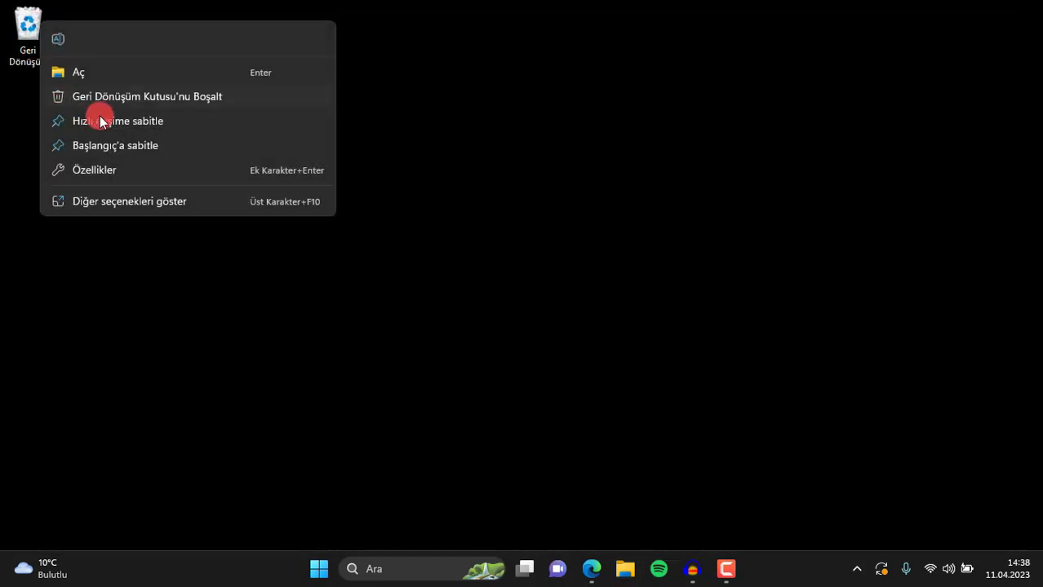
left_click(164, 97)
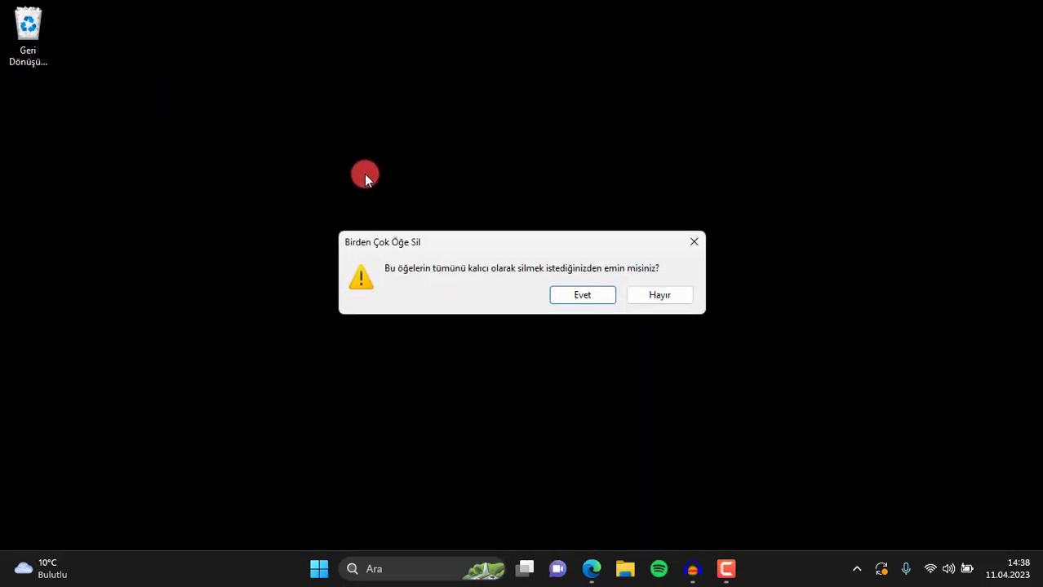
left_click(581, 296)
right_click(575, 261)
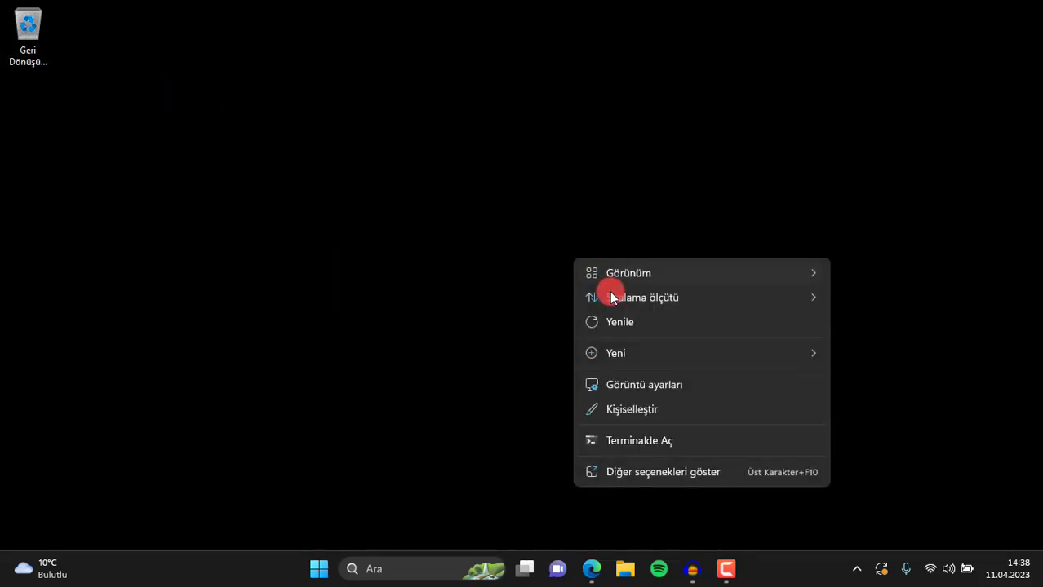
left_click(618, 326)
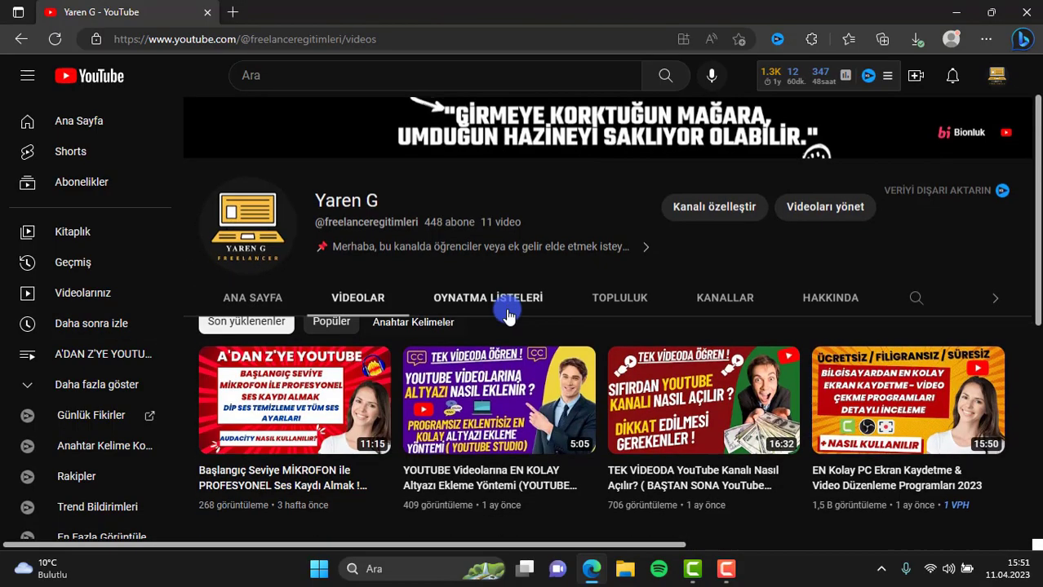
scroll(466, 265, "down", 2)
scroll(466, 265, "down", 4)
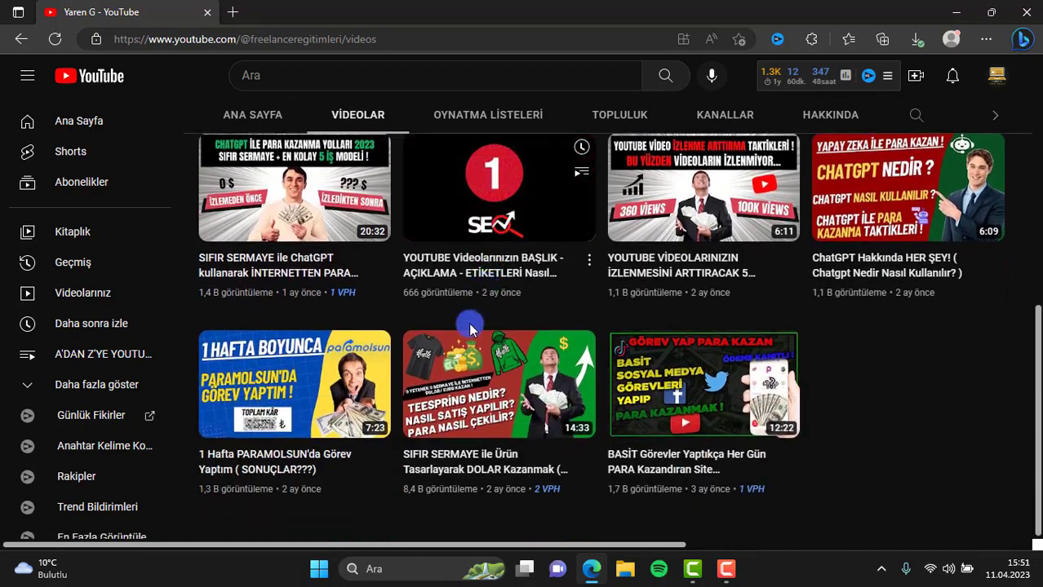
scroll(822, 458, "up", 5)
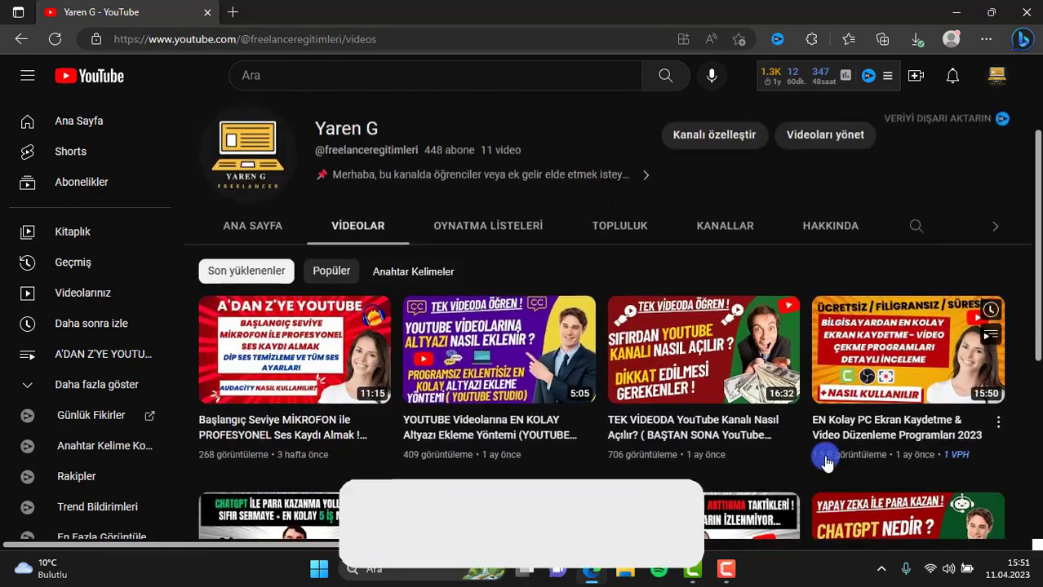